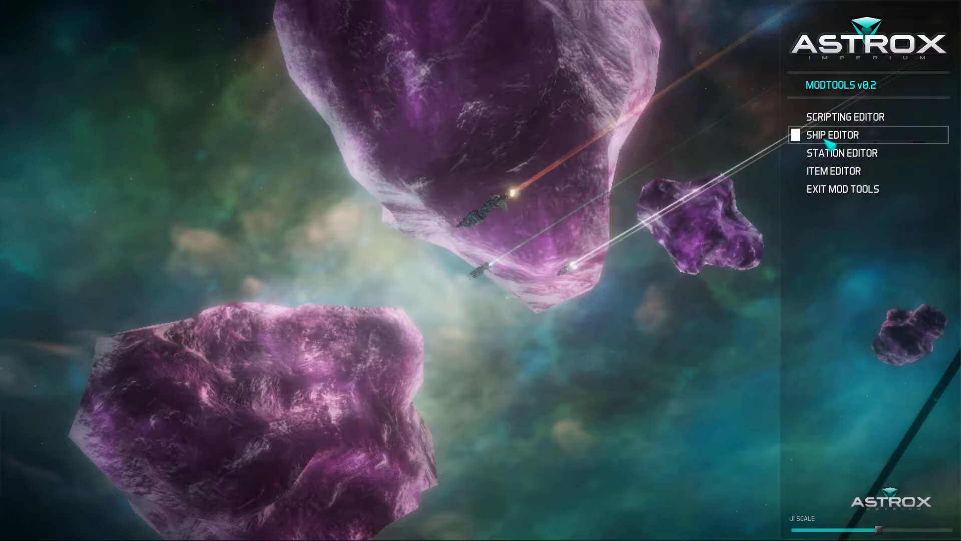
- Reopen the mod tools from the main menu and enter the Ship Editor with an enlarged UI scale
left_click(825, 184)
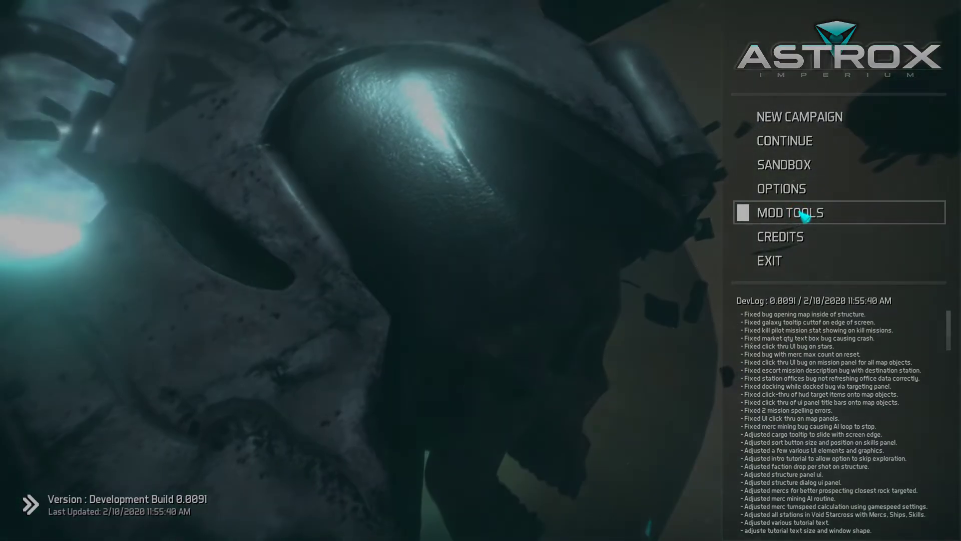
left_click(804, 215)
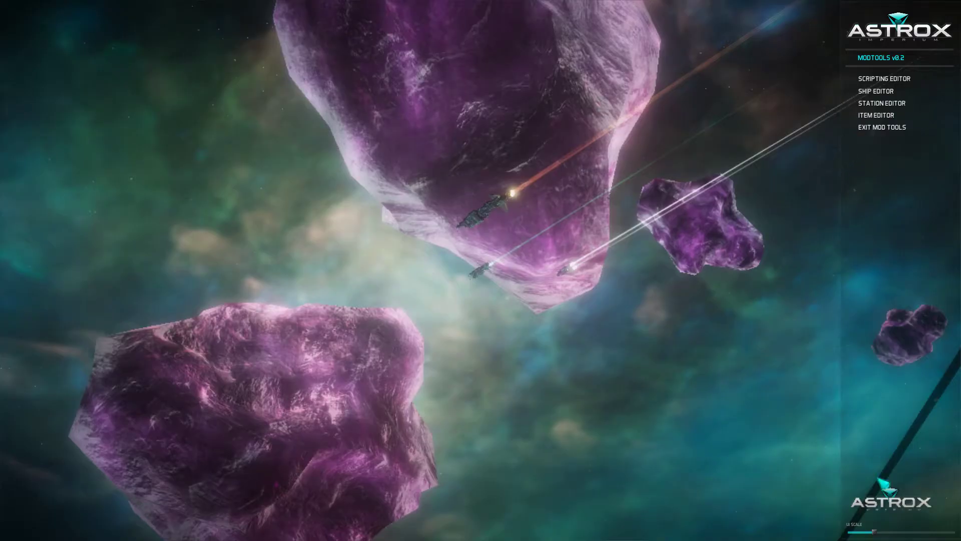
left_click_drag(874, 533, 886, 534)
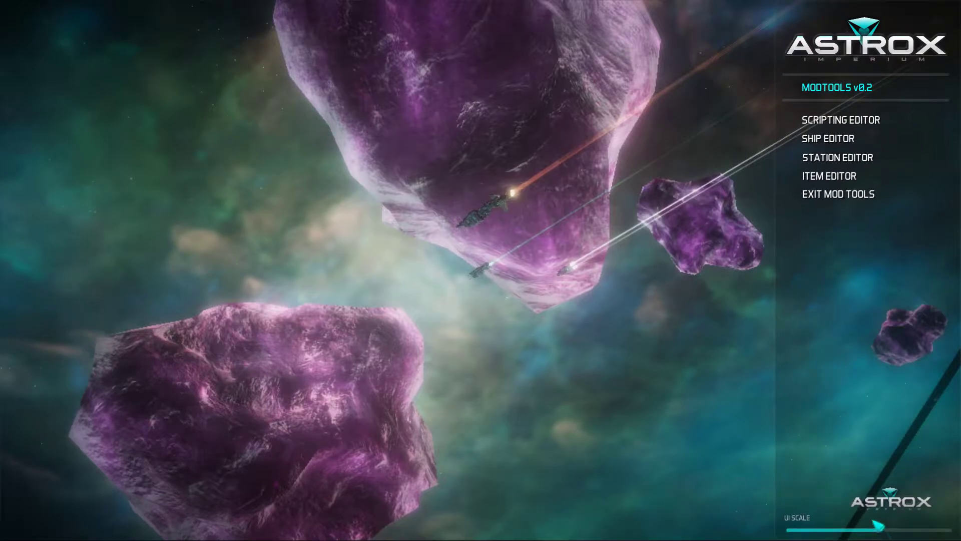
left_click(843, 142)
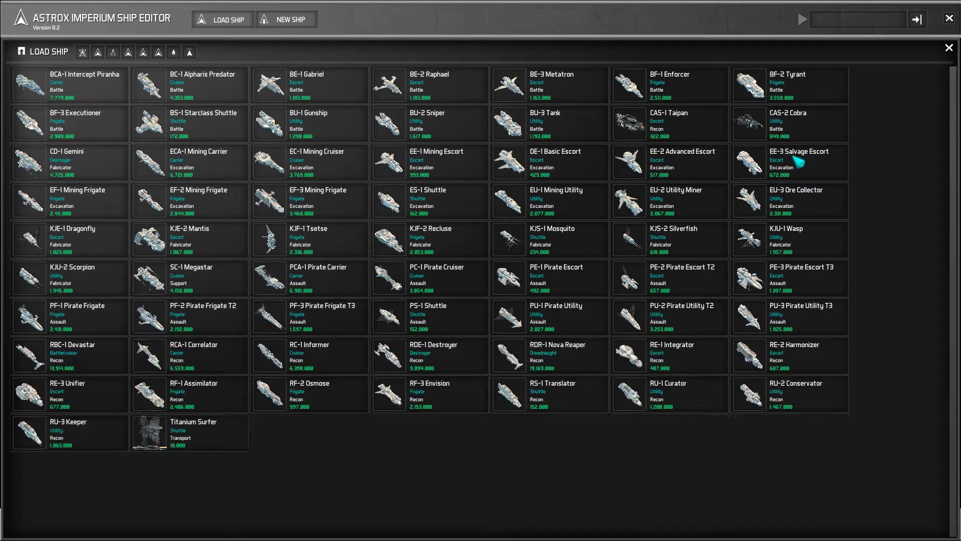
- Create a new ship named TutorialShip with the filename ship_data_(tutorialship2)
left_click(294, 23)
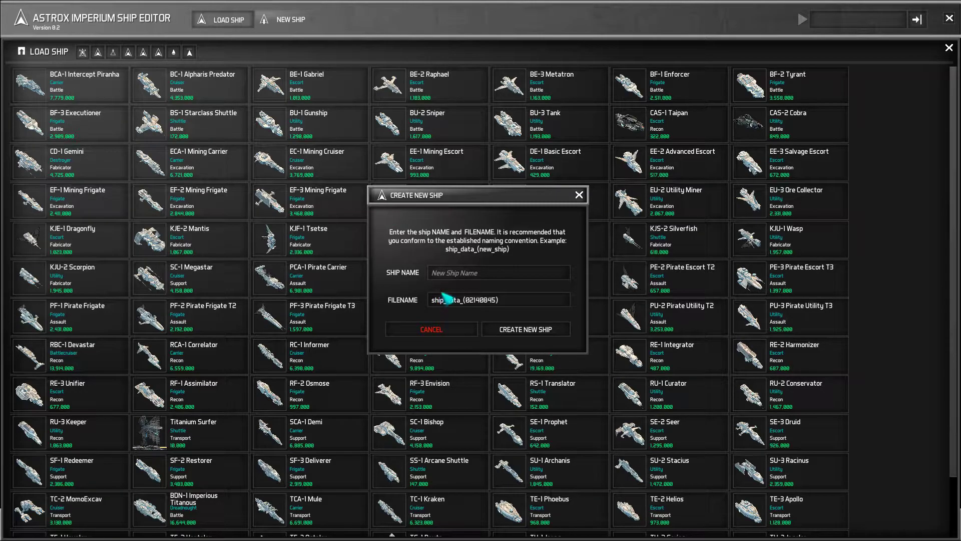
left_click(466, 275)
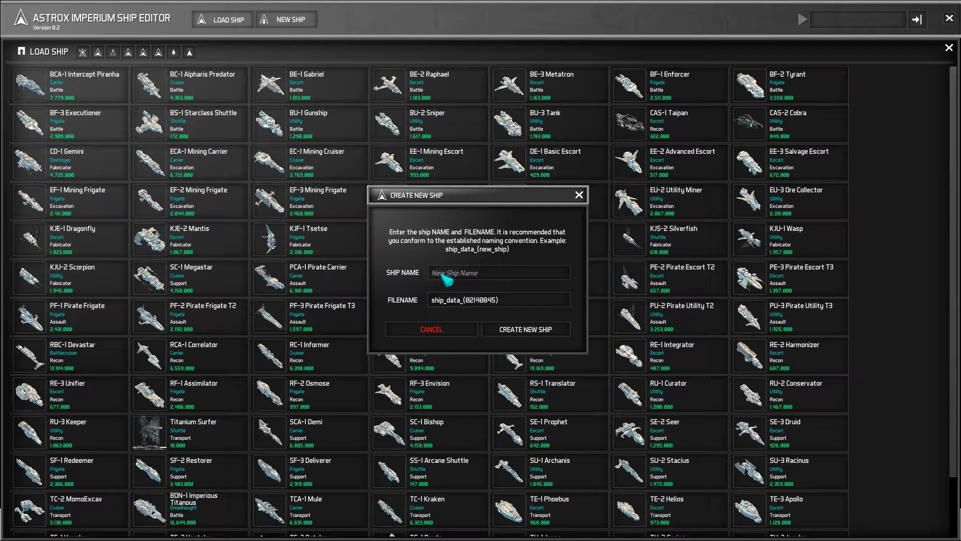
type("TutorialShip")
left_click(453, 303)
left_click(470, 300)
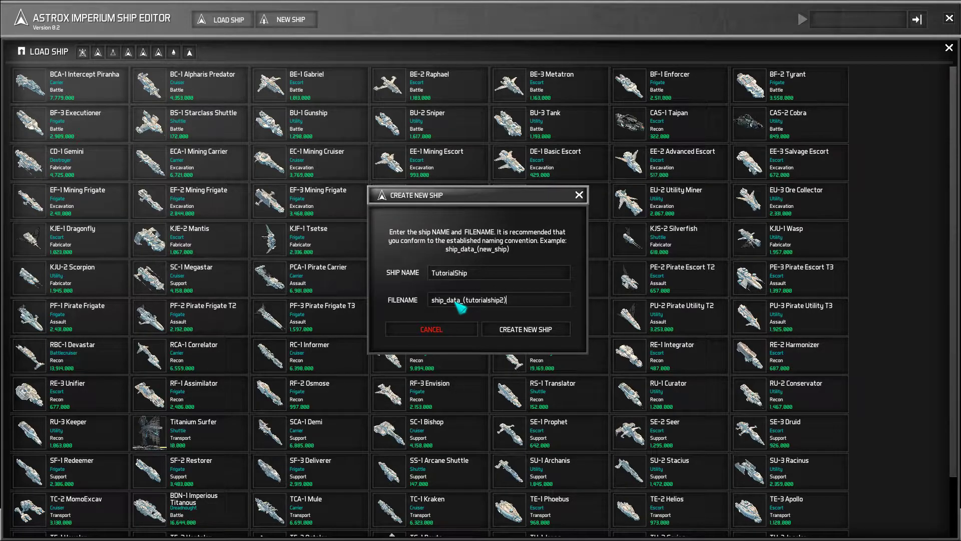
left_click(508, 329)
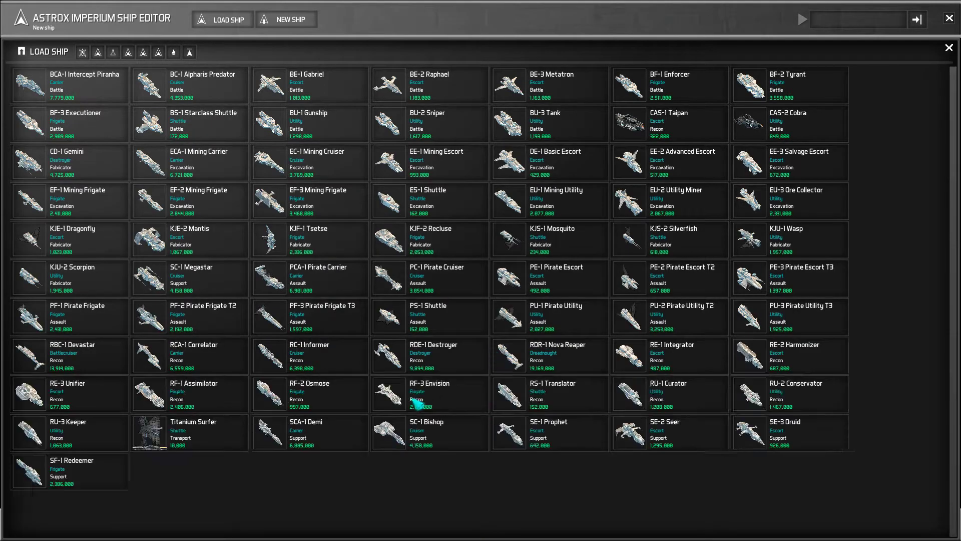
- Load the newly created TutorialShip, the entry with the placeholder icon
scroll(416, 402, "down", 2)
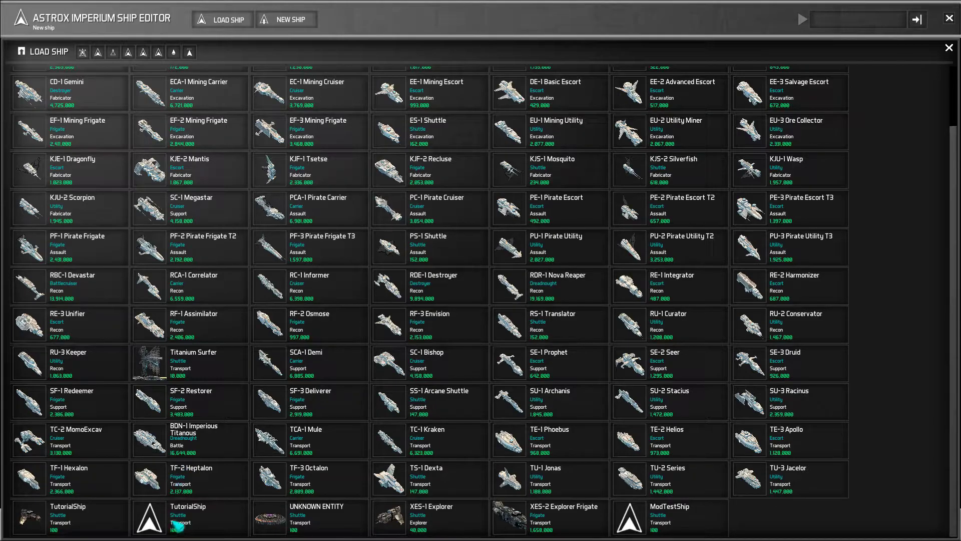
left_click(186, 524)
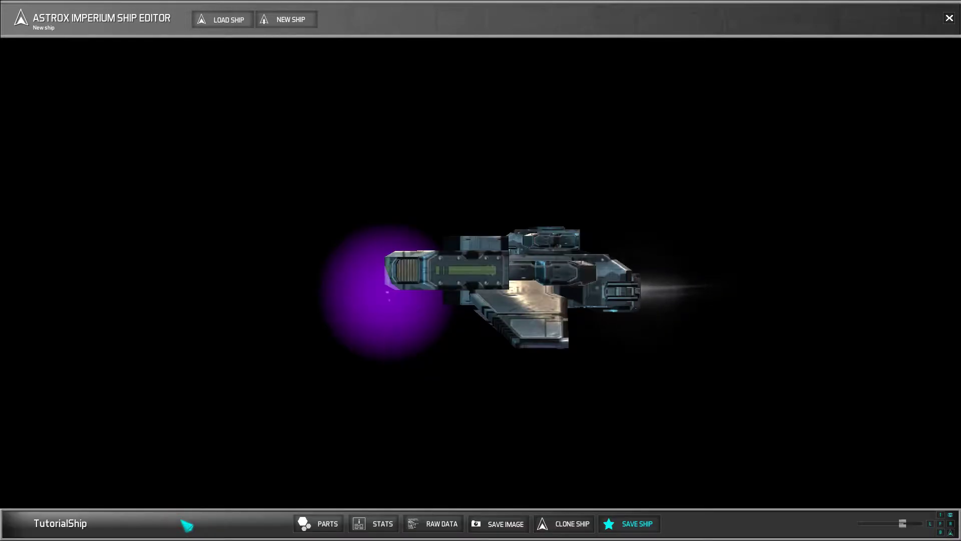
scroll(328, 436, "down", 3)
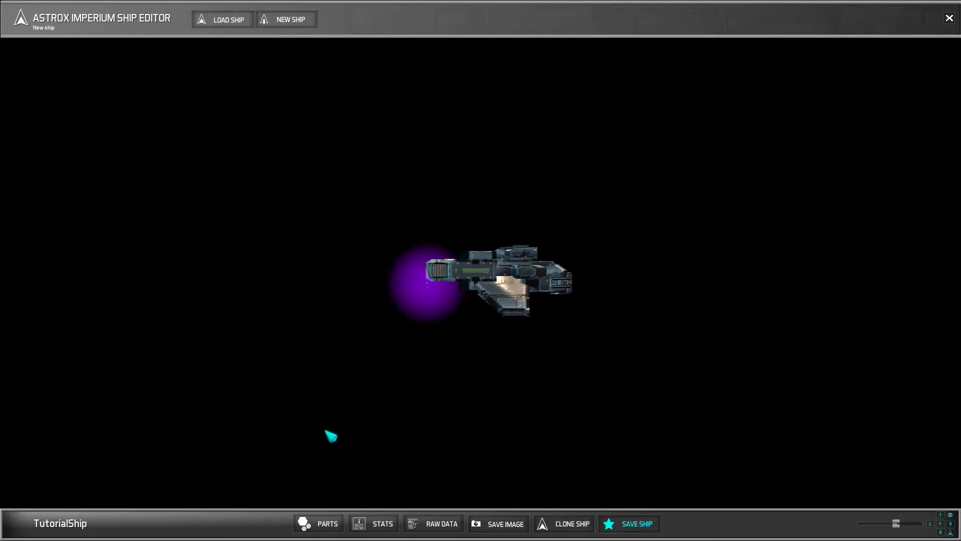
- Delete the ship's default hull, purple blinker light, both wings, engine and command part, keeping only the pilot_cam
left_click(323, 526)
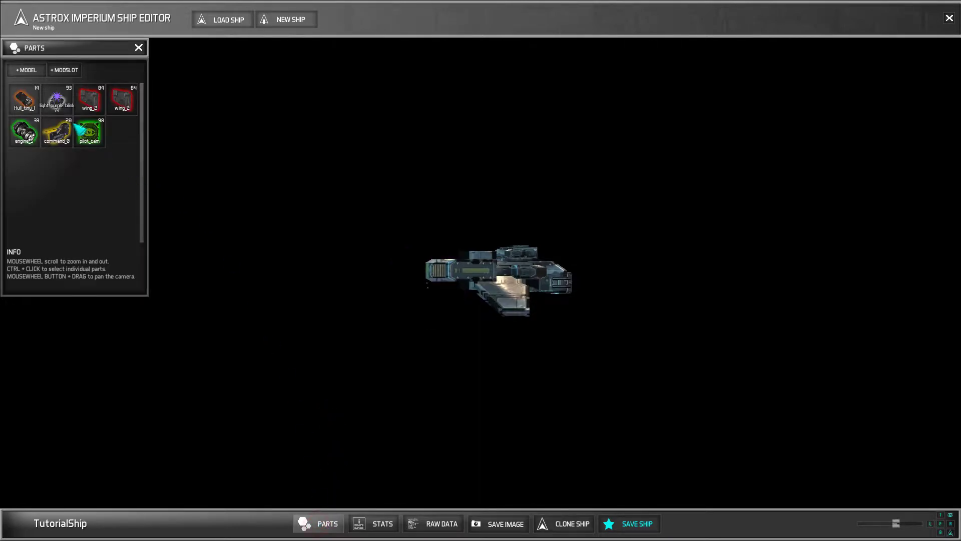
left_click(24, 99)
left_click(846, 235)
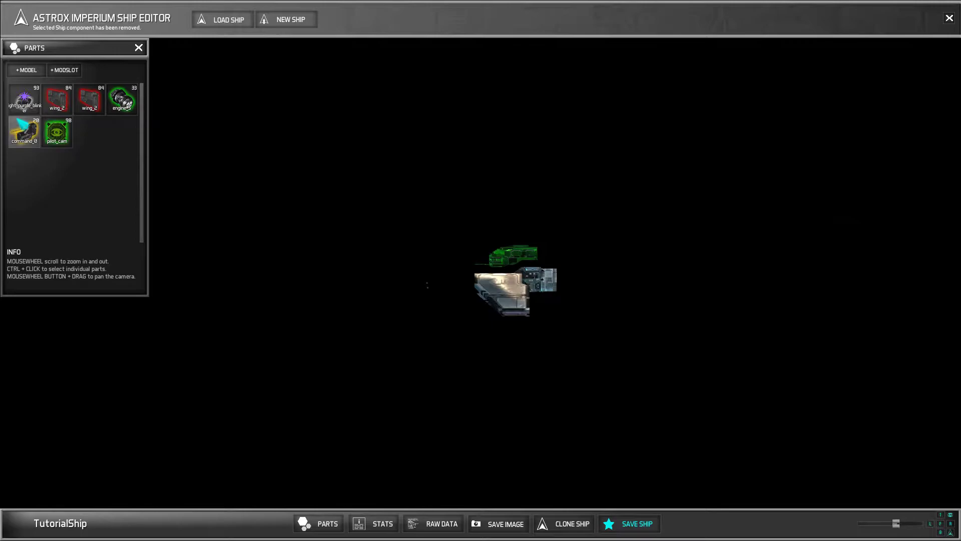
left_click(845, 233)
left_click(24, 99)
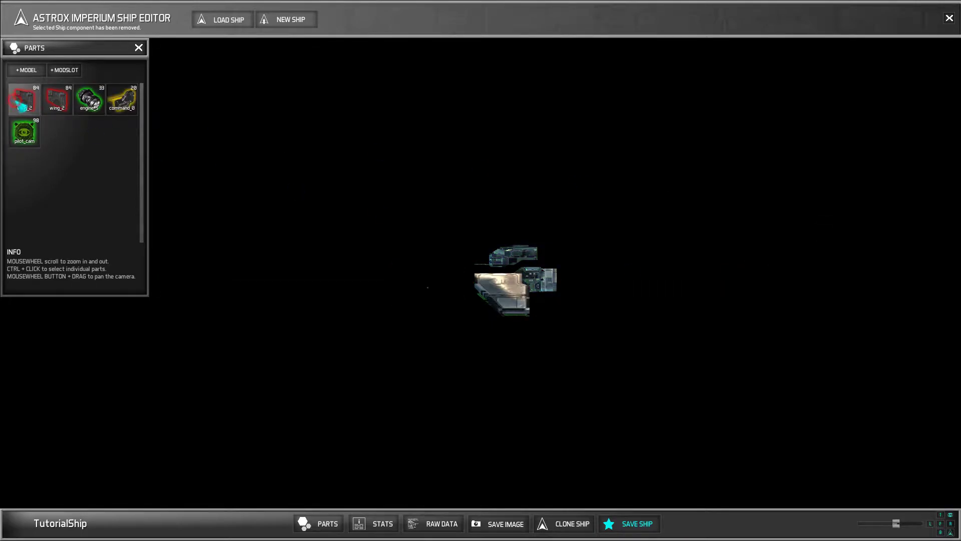
left_click(849, 234)
left_click(30, 103)
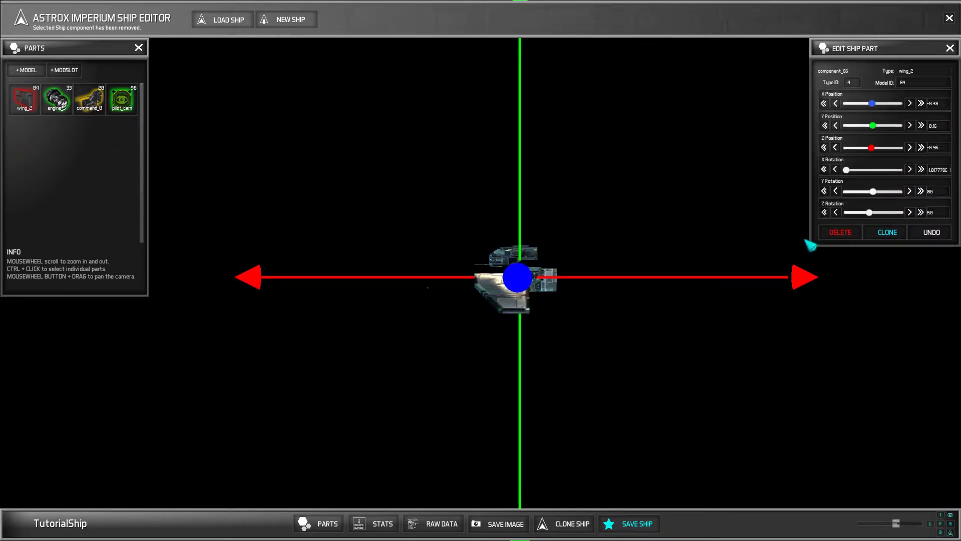
left_click(841, 233)
left_click(24, 99)
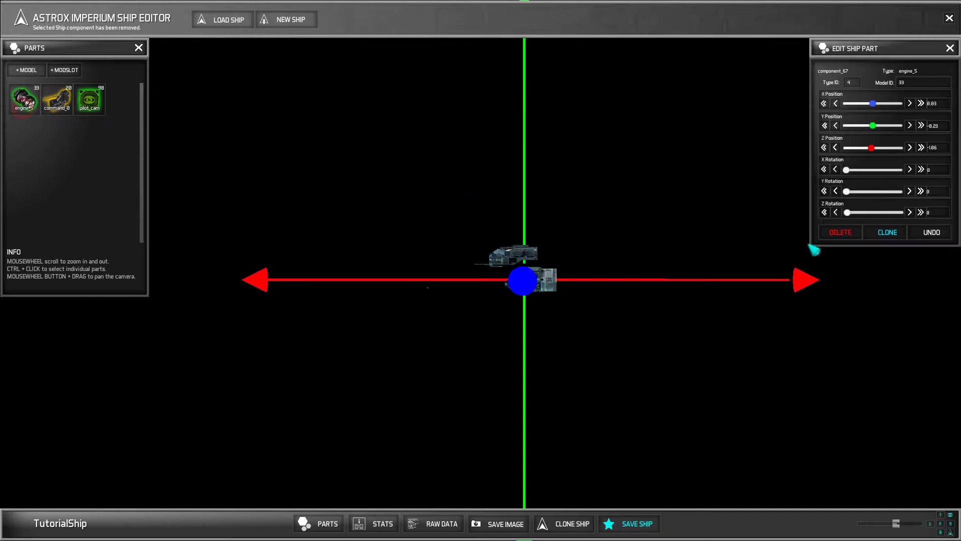
left_click(840, 233)
left_click(24, 99)
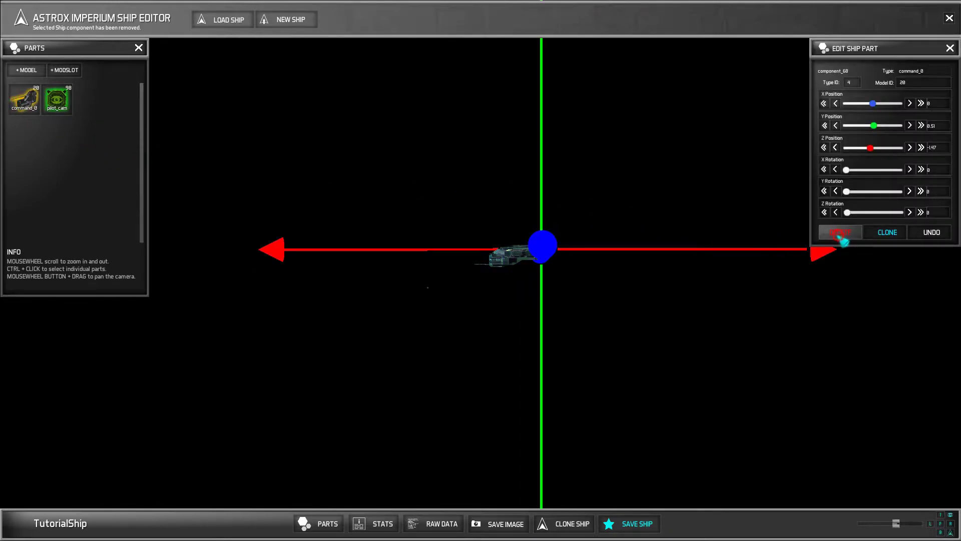
left_click(837, 237)
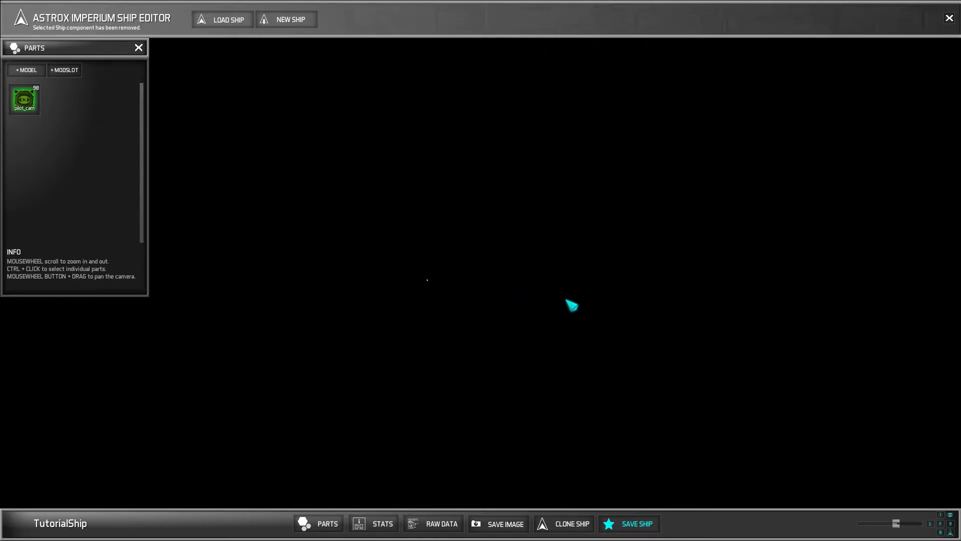
- Add the Hull_tiny_1 model to the ship and select it for editing
left_click(26, 70)
left_click(139, 48)
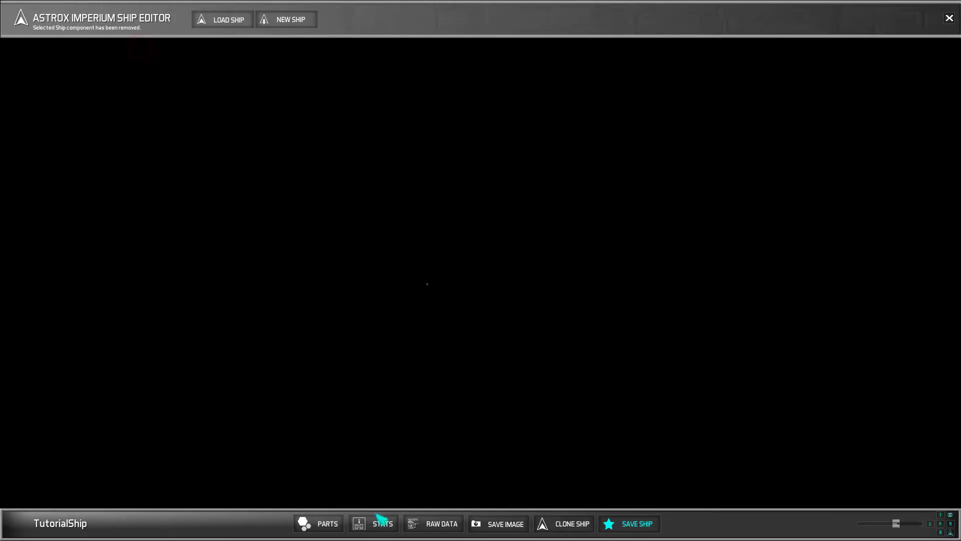
left_click(325, 525)
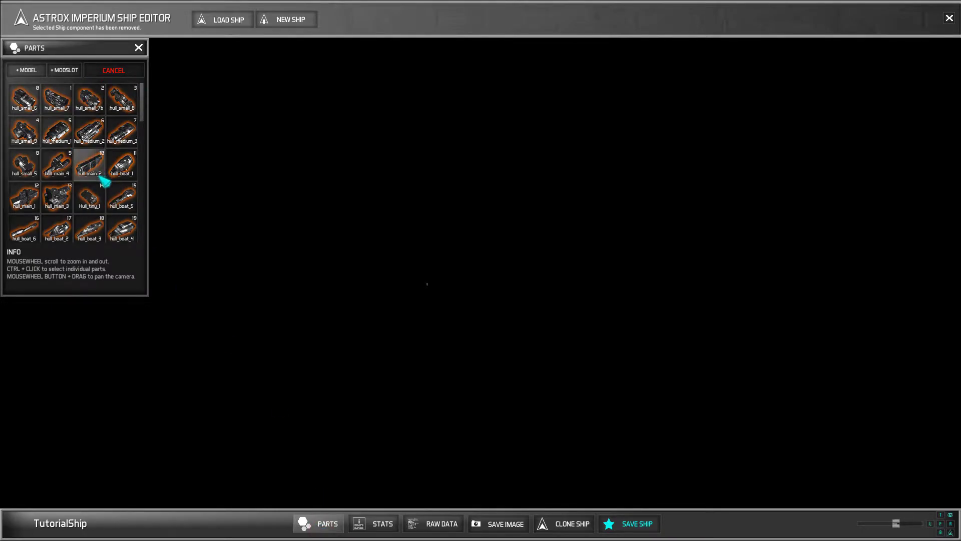
left_click(94, 199)
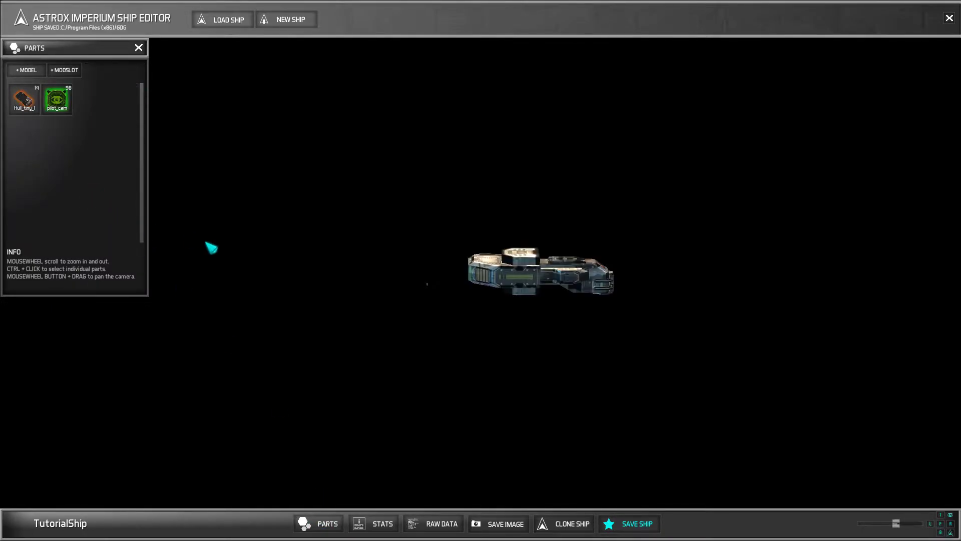
left_click(29, 103)
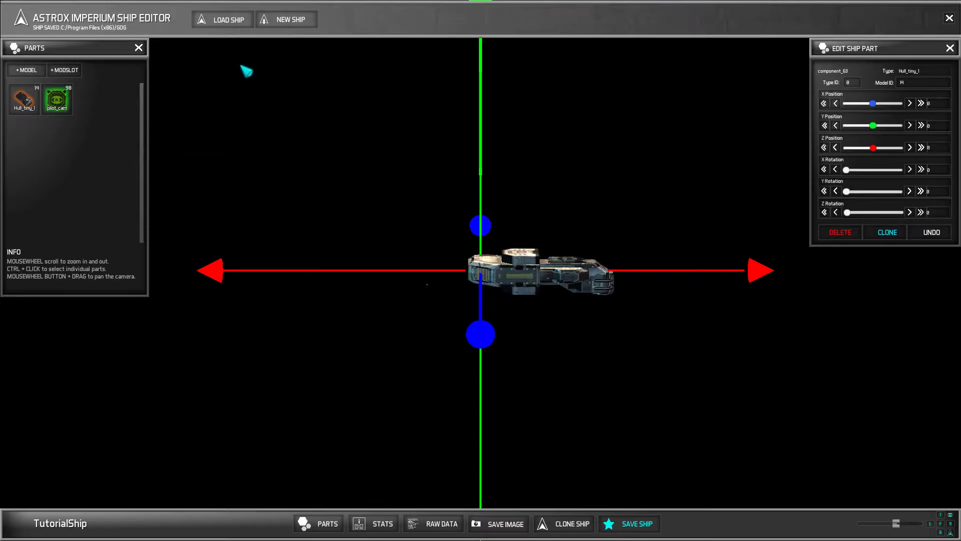
- Load the EF-2 Mining Frigate to examine its orientation, and reload the new TutorialShip
left_click(234, 23)
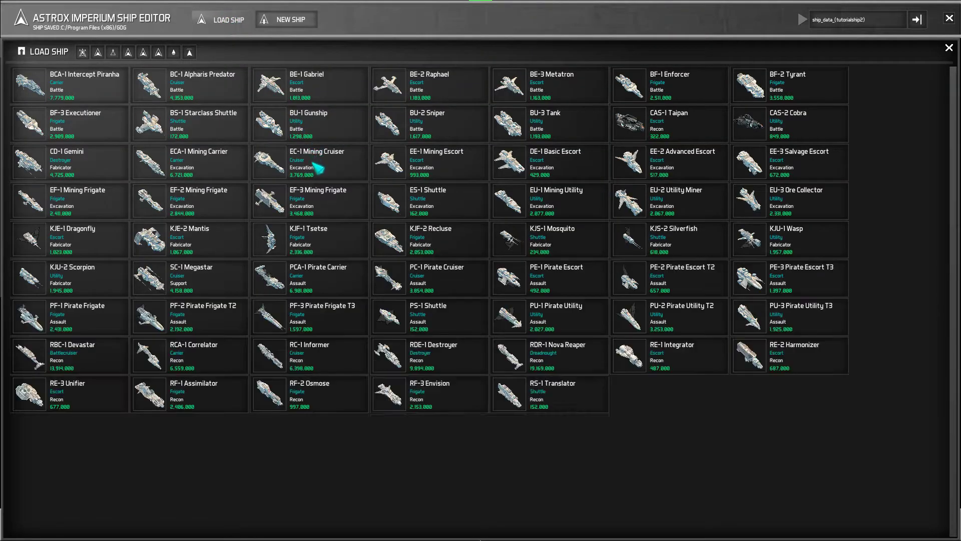
left_click(193, 199)
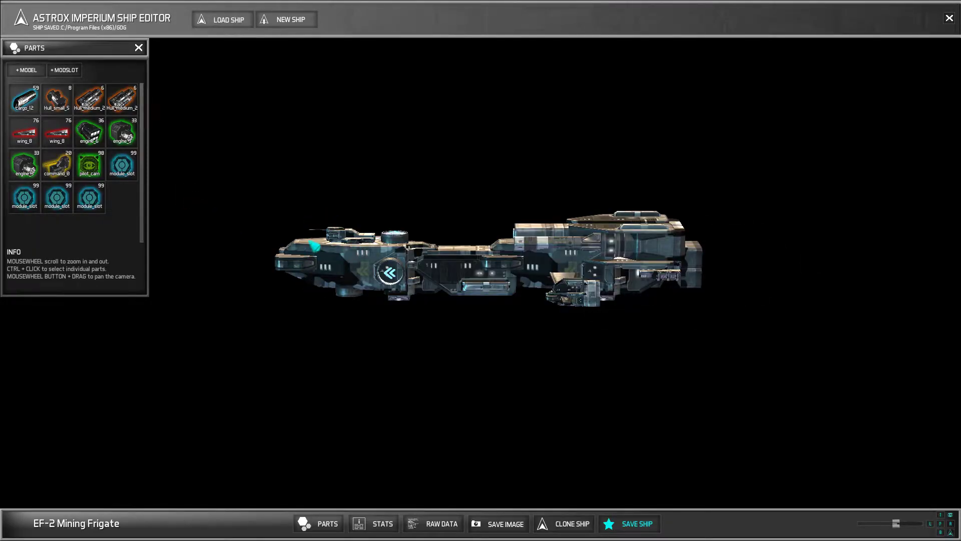
left_click(221, 23)
scroll(258, 442, "down", 2)
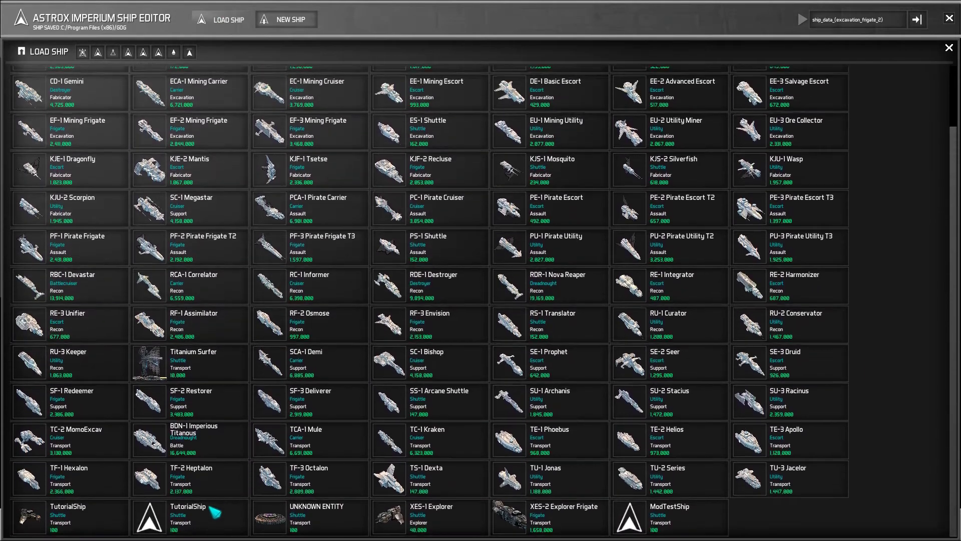
left_click(200, 521)
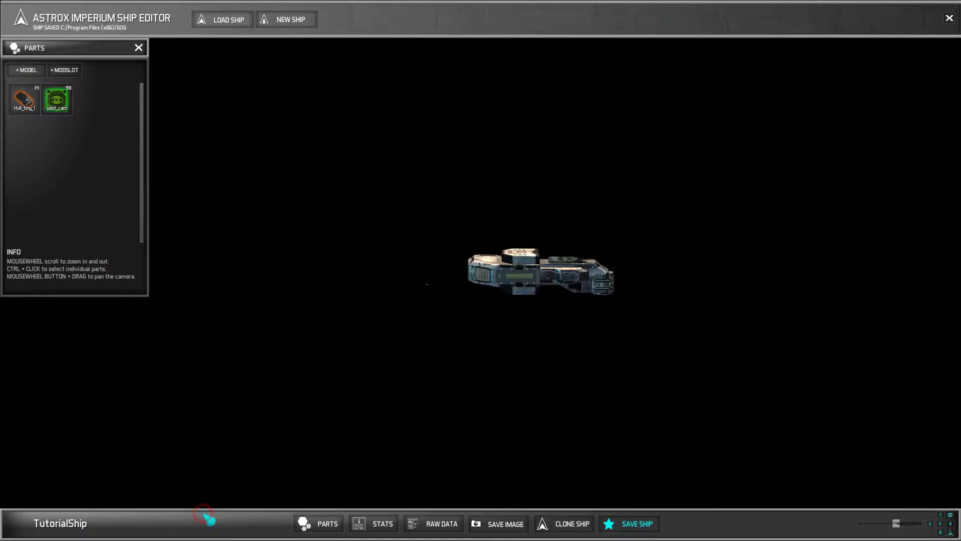
- Set the Y rotation of the Hull_tiny_1 part to 180
left_click(531, 275)
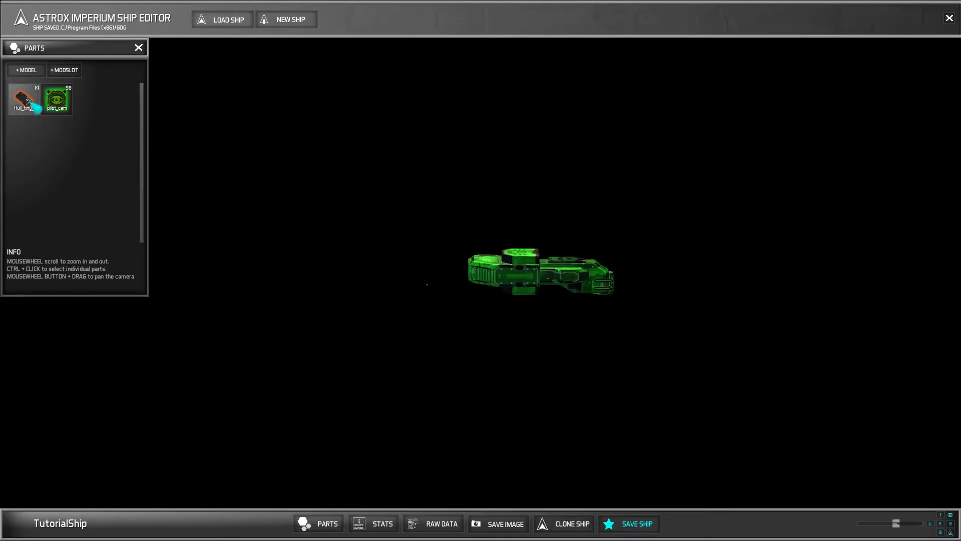
left_click_drag(850, 192, 864, 191)
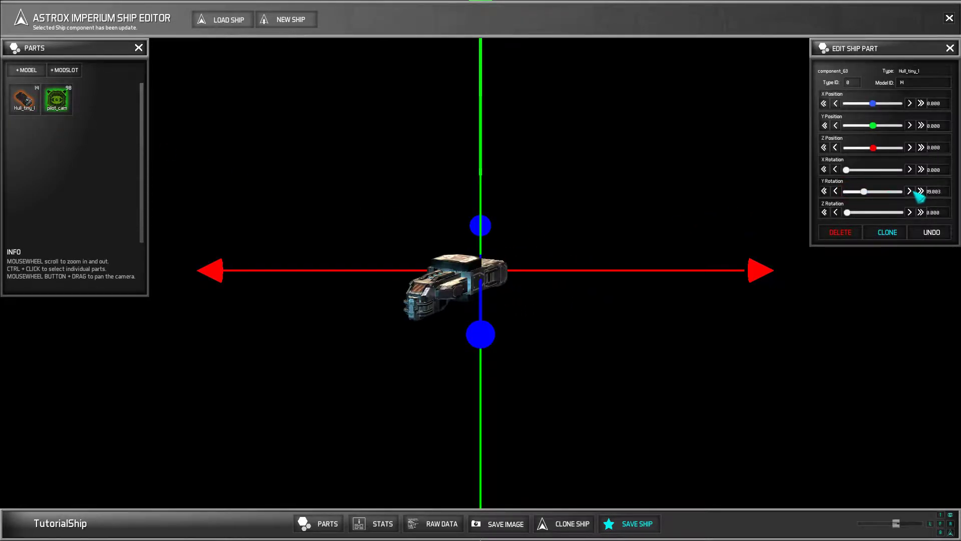
left_click(931, 191)
type("180")
key("Return")
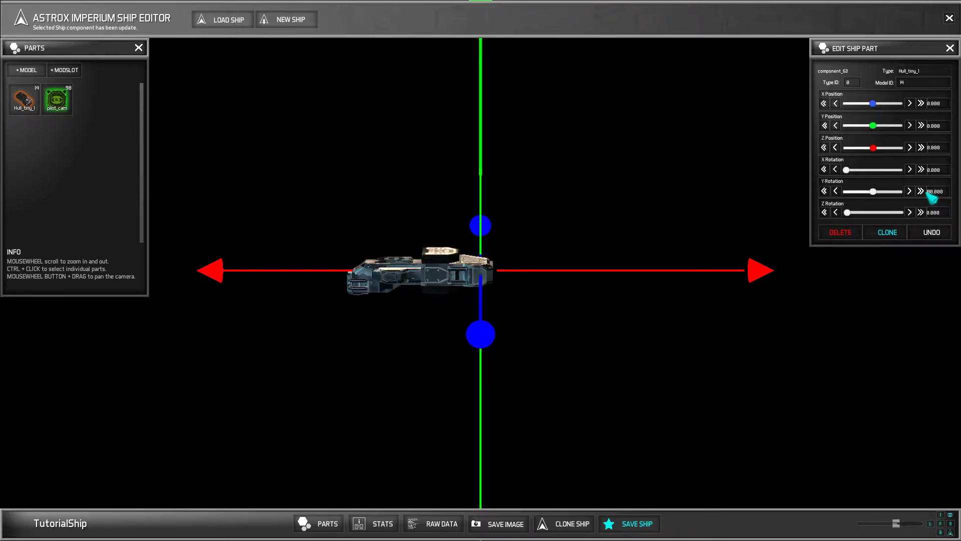
- Move the hull to about -2.1 on the Z axis and about 0.4 on the X axis
left_click_drag(244, 271, 310, 272)
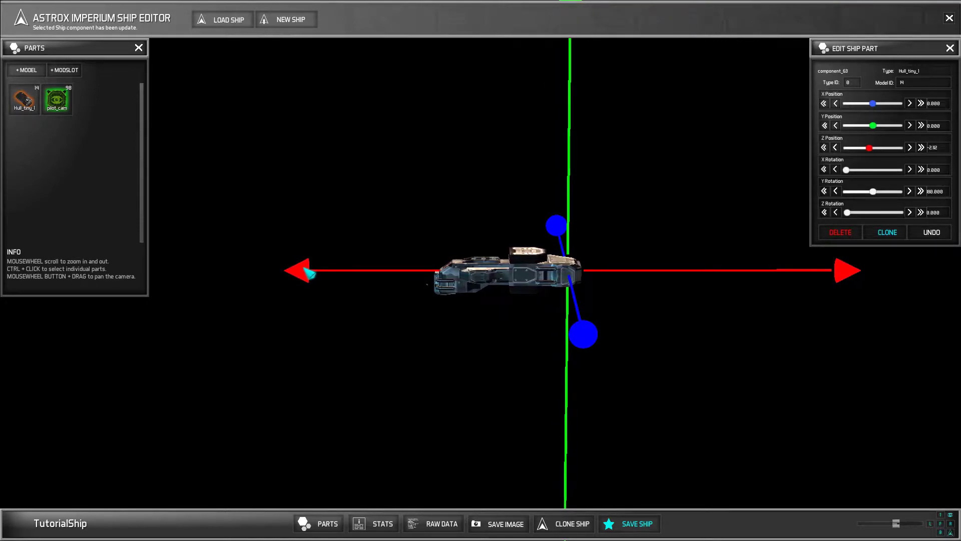
left_click_drag(583, 336, 581, 326)
left_click_drag(505, 395, 575, 404)
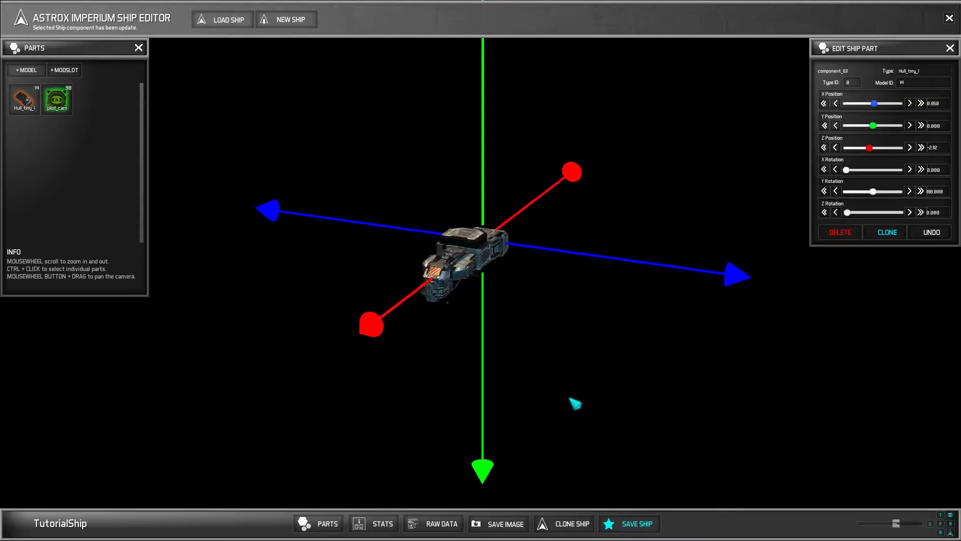
left_click_drag(723, 253, 735, 254)
left_click_drag(689, 363, 575, 323)
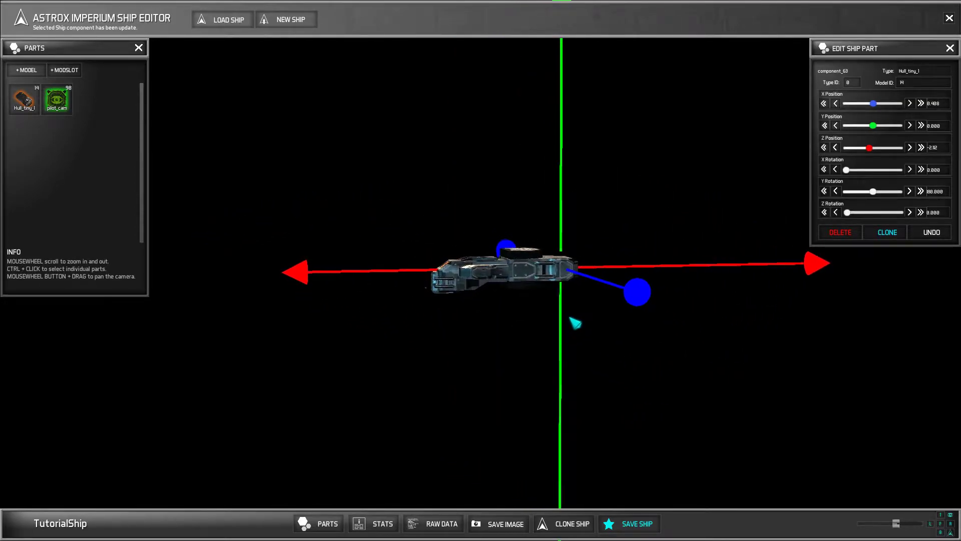
- Move the pilot_cam in line with the hull, to about 0.4 on the X axis and 0.03 on the Y axis
left_click(55, 106)
left_click_drag(426, 240, 426, 224)
right_click_drag(372, 398, 549, 378)
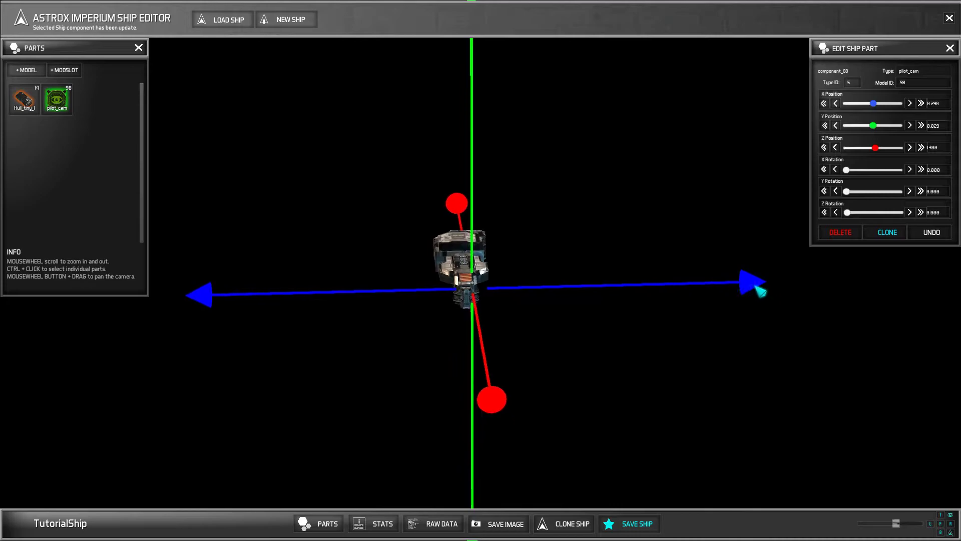
left_click_drag(760, 290, 746, 284)
right_click_drag(747, 397, 590, 388)
- Add the engine_0 model to the ship
left_click(21, 72)
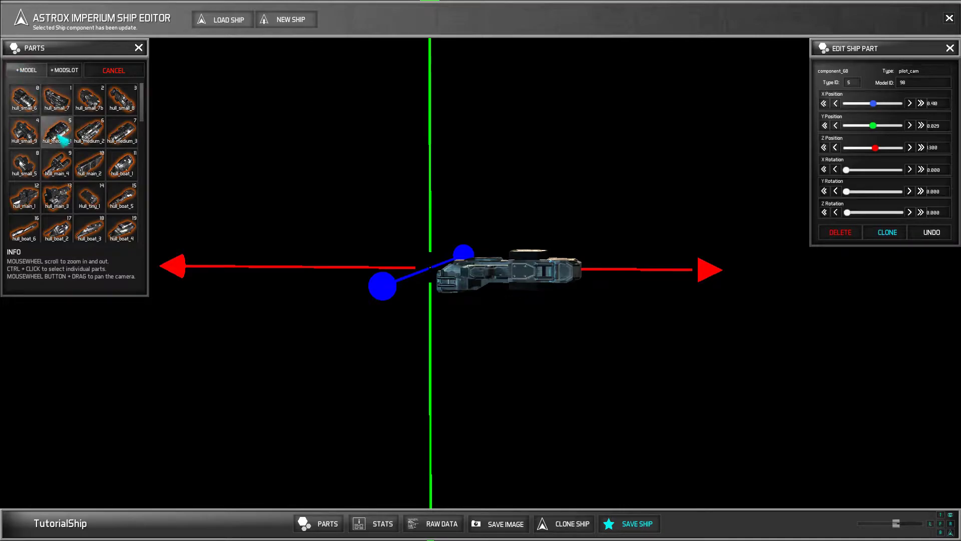
scroll(71, 156, "down", 2)
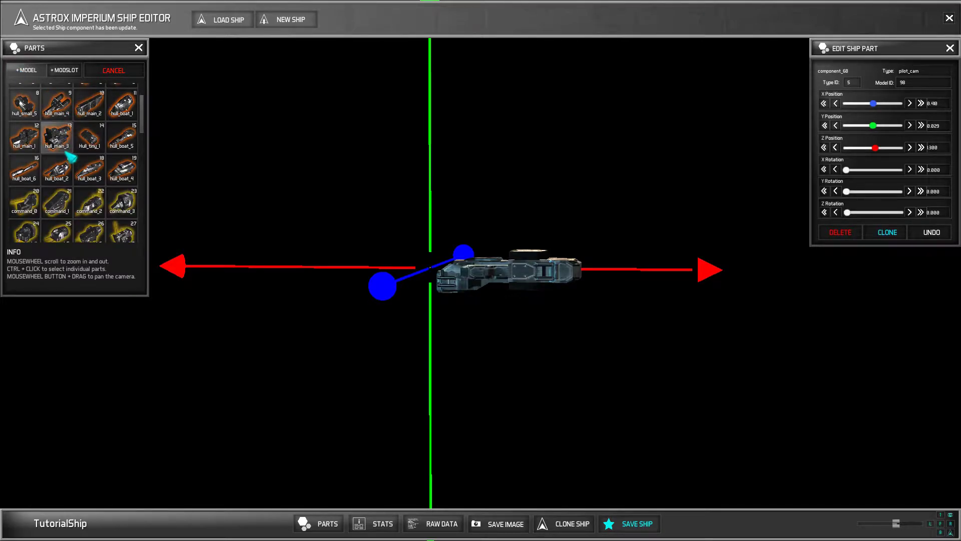
scroll(71, 157, "down", 4)
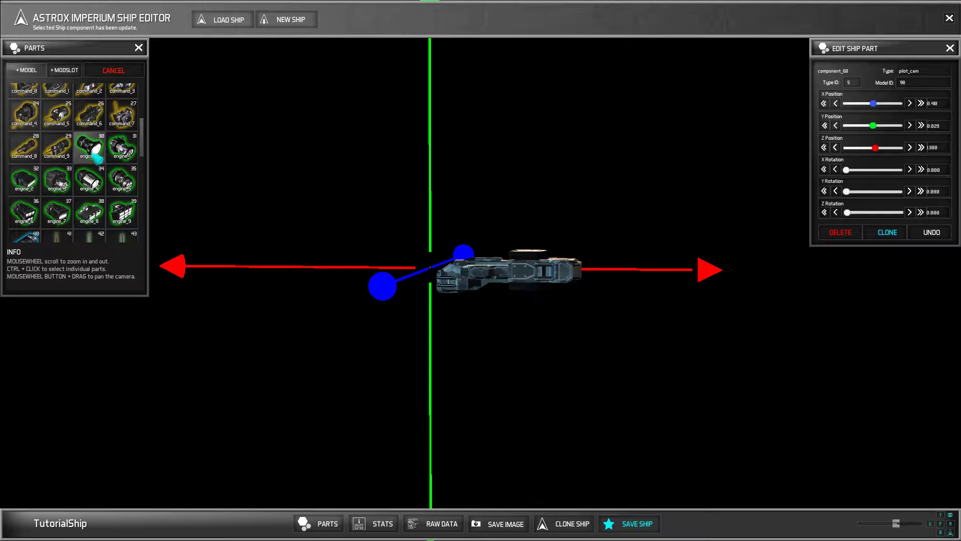
left_click(95, 153)
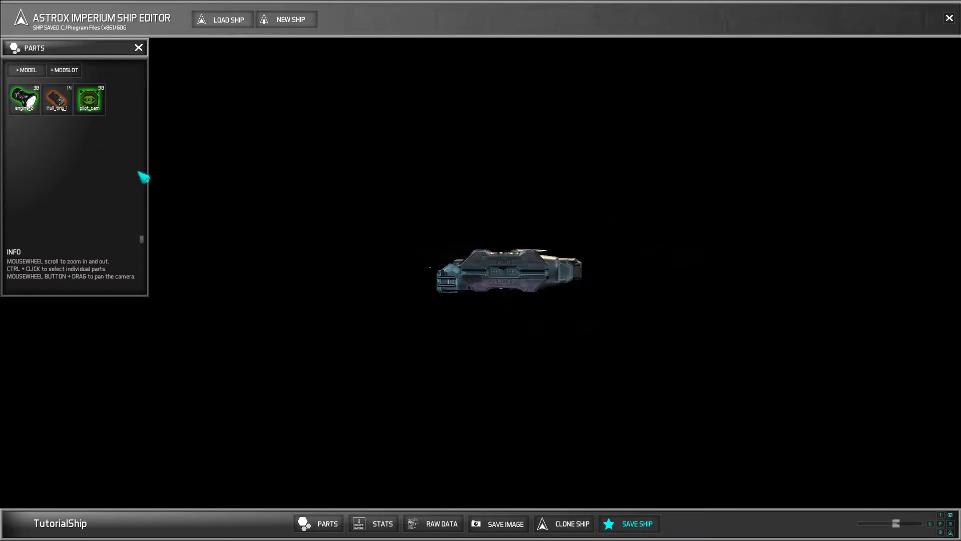
- Move the engine_0 part behind the hull, to about 0.4 on the X axis and -2.2 on the Z axis
left_click(28, 102)
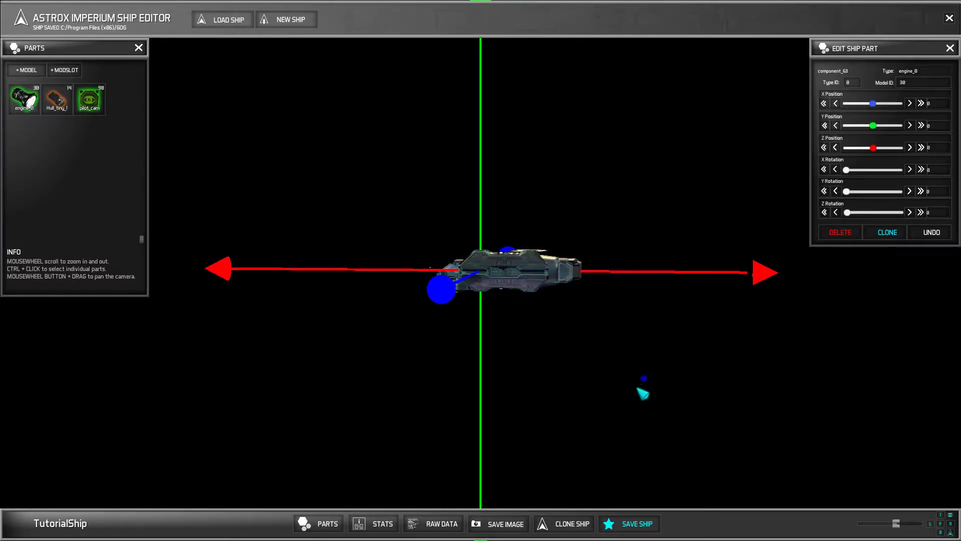
left_click_drag(639, 391, 593, 423)
left_click_drag(726, 339, 662, 408)
right_click_drag(657, 402, 643, 407)
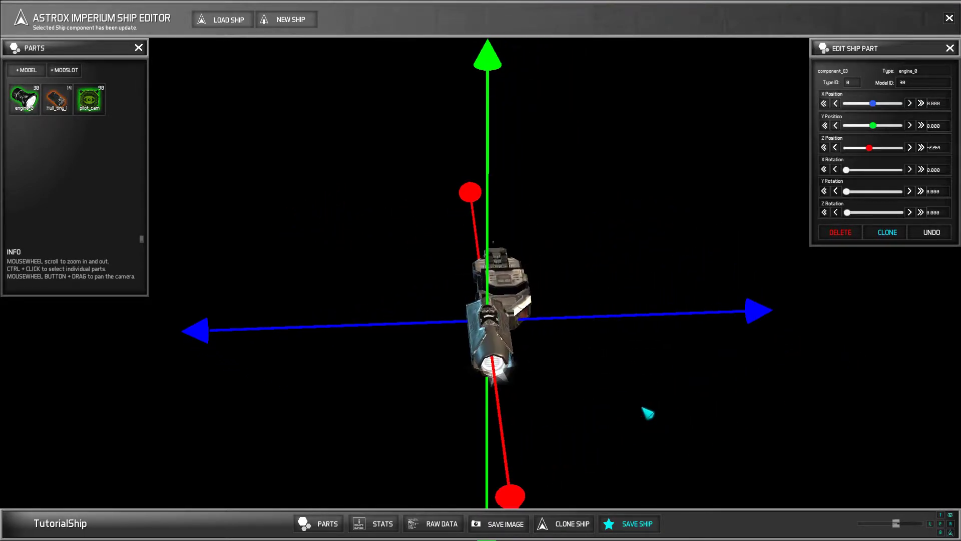
left_click_drag(753, 331, 775, 335)
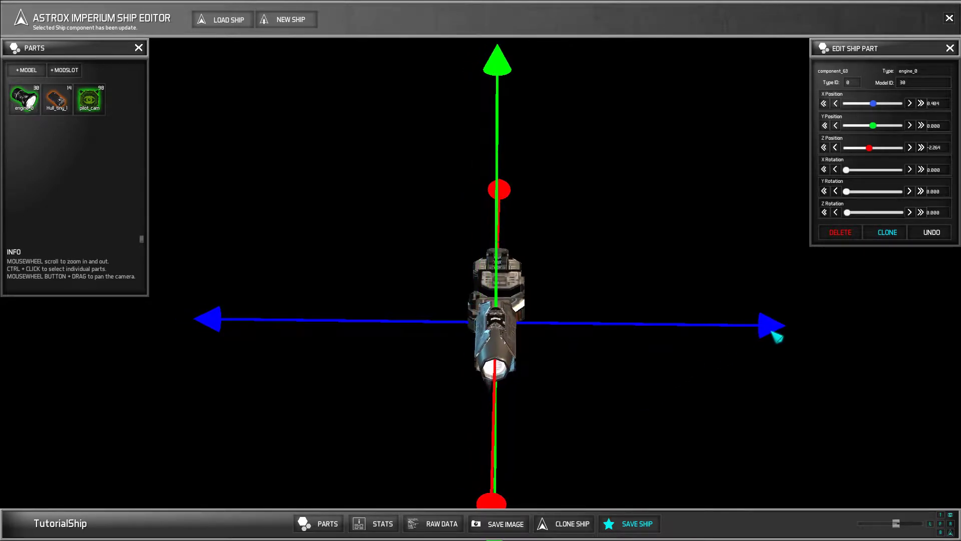
right_click_drag(674, 416, 670, 328)
left_click_drag(670, 329, 882, 388)
left_click_drag(827, 367, 800, 363)
right_click_drag(756, 418, 784, 412)
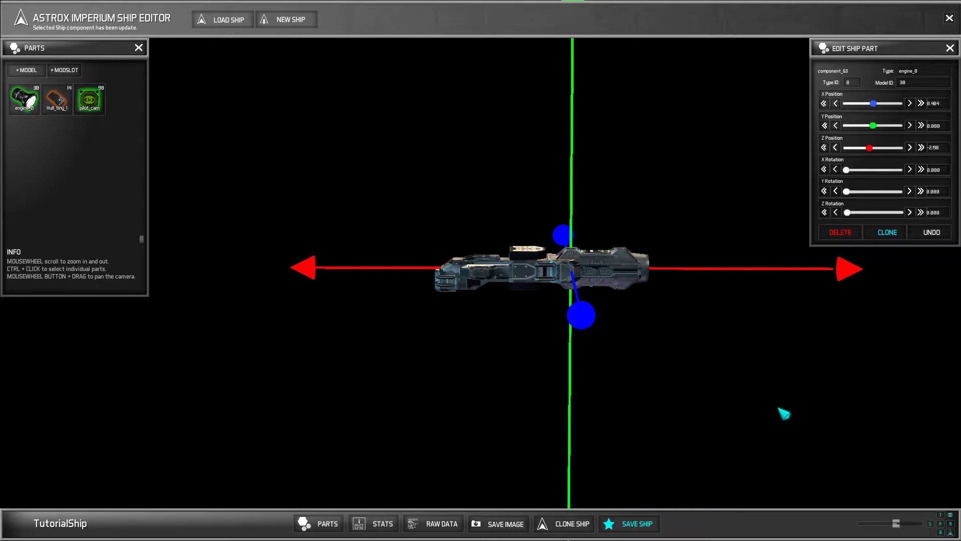
- Add the wing_10 model to the ship
left_click(29, 72)
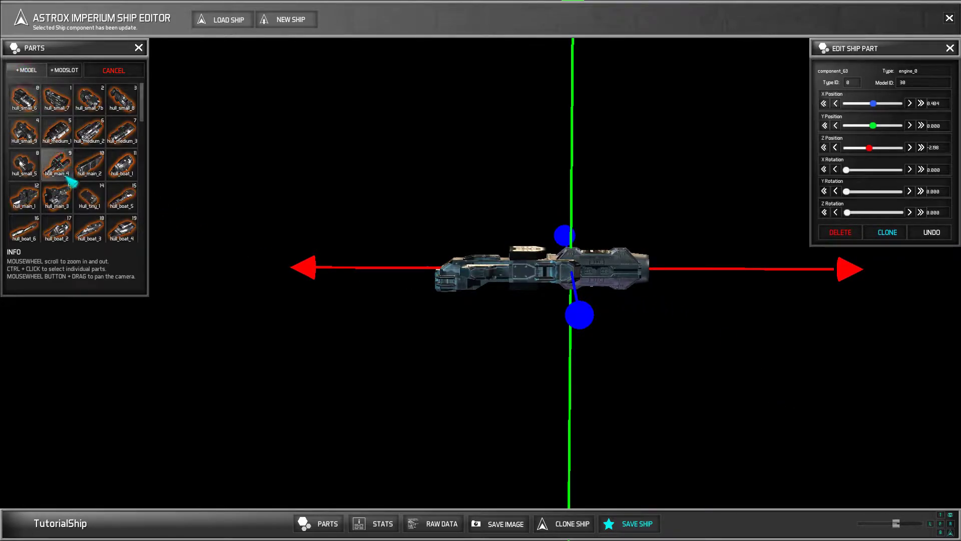
scroll(73, 198, "down", 5)
scroll(73, 198, "down", 8)
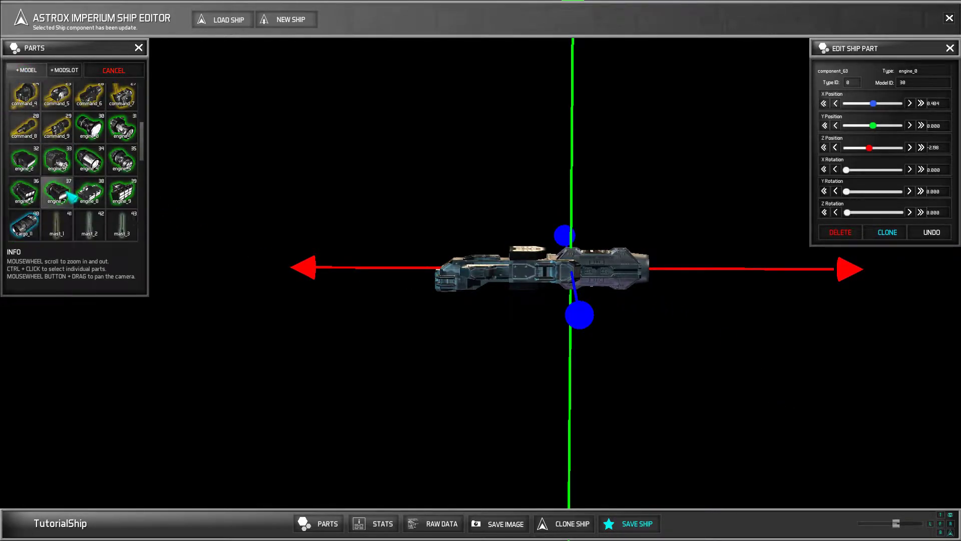
scroll(73, 197, "down", 3)
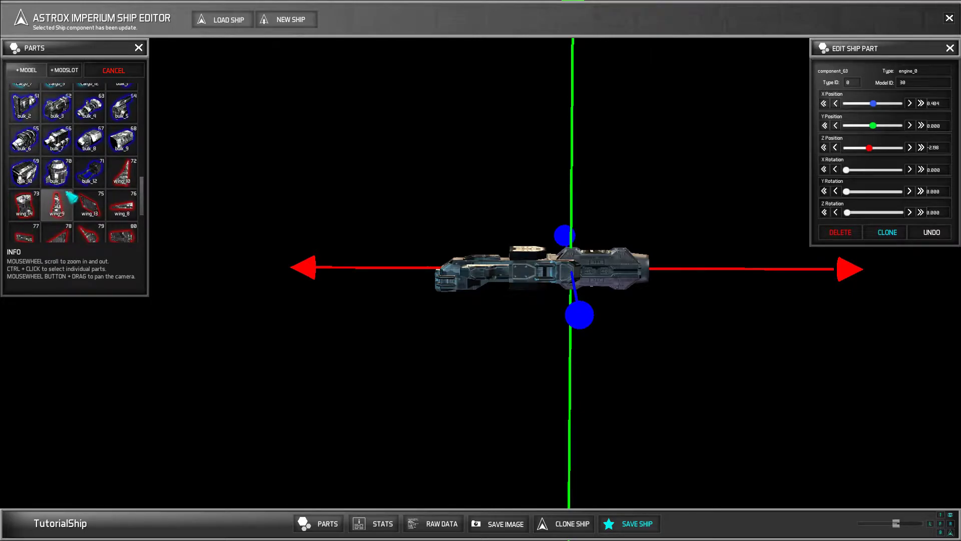
scroll(72, 197, "down", 2)
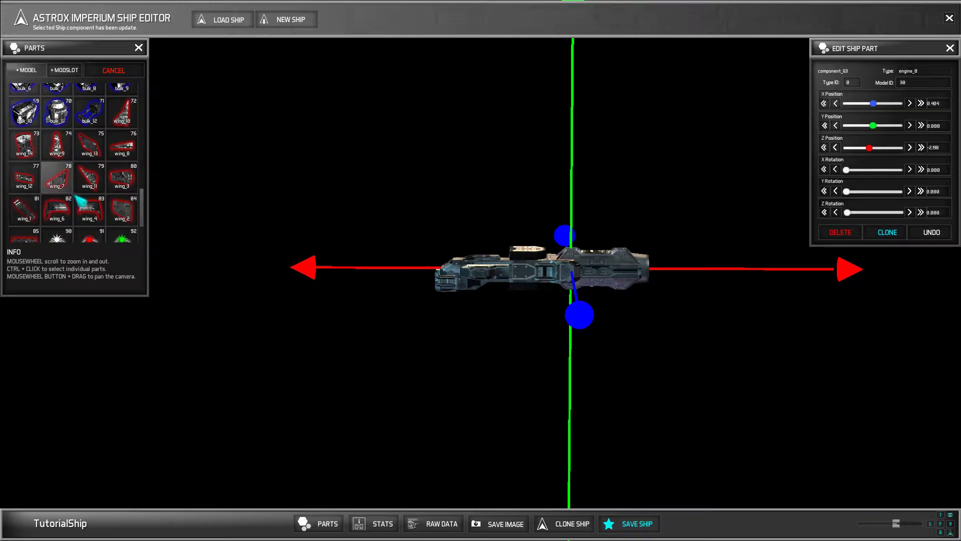
left_click(122, 114)
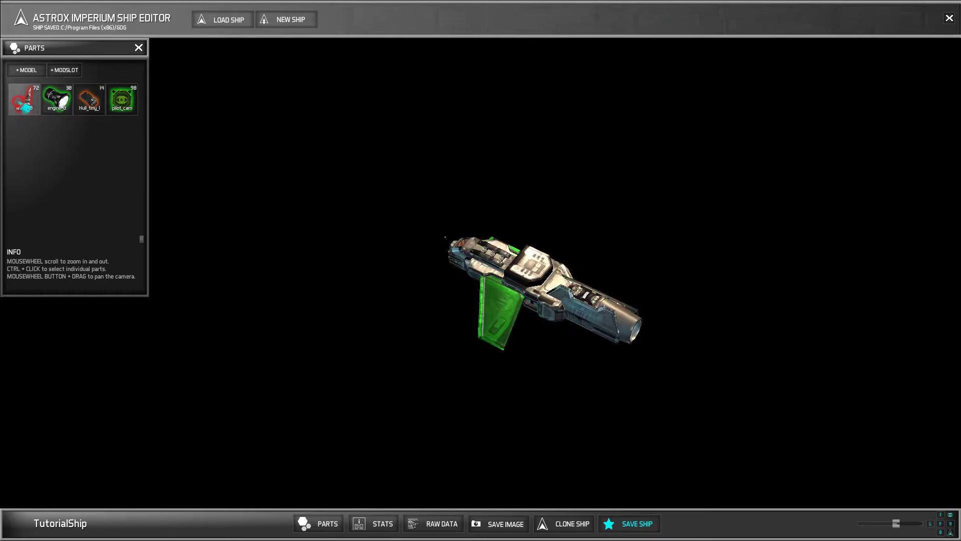
- Move the wing_10 part against one side of the hull, to about -1.1 on the X axis and -0.99 on the Z axis
left_click(24, 99)
left_click_drag(319, 465, 275, 486)
left_click_drag(223, 405, 273, 408)
left_click_drag(220, 302, 253, 307)
left_click_drag(302, 399, 455, 380)
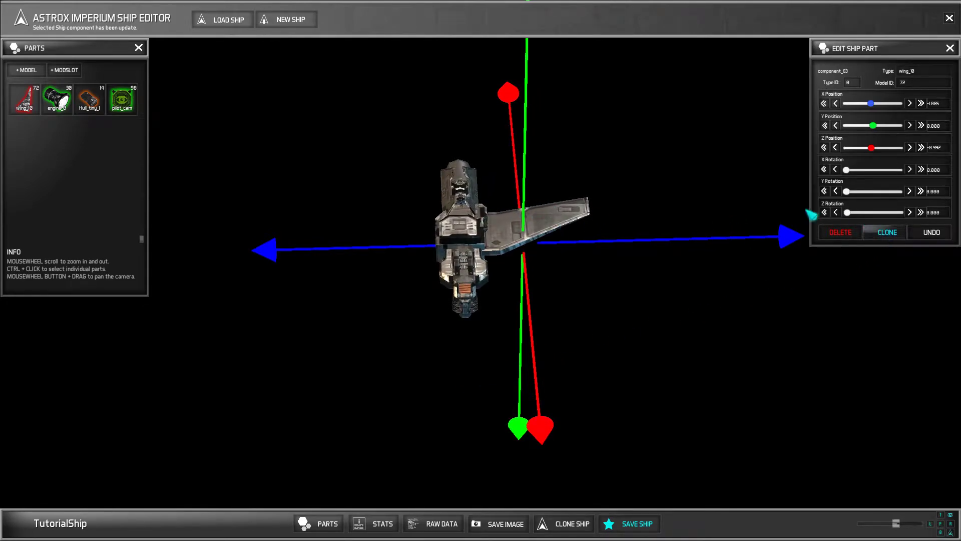
- Clone the wing_10 part and move one copy across to the hull's other side, about 2.6 on the X axis
left_click(888, 232)
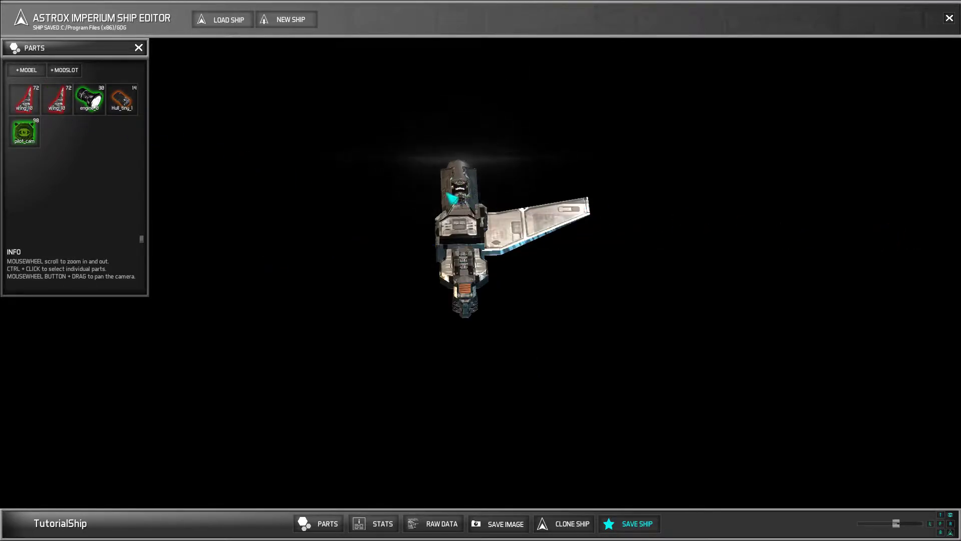
left_click(35, 106)
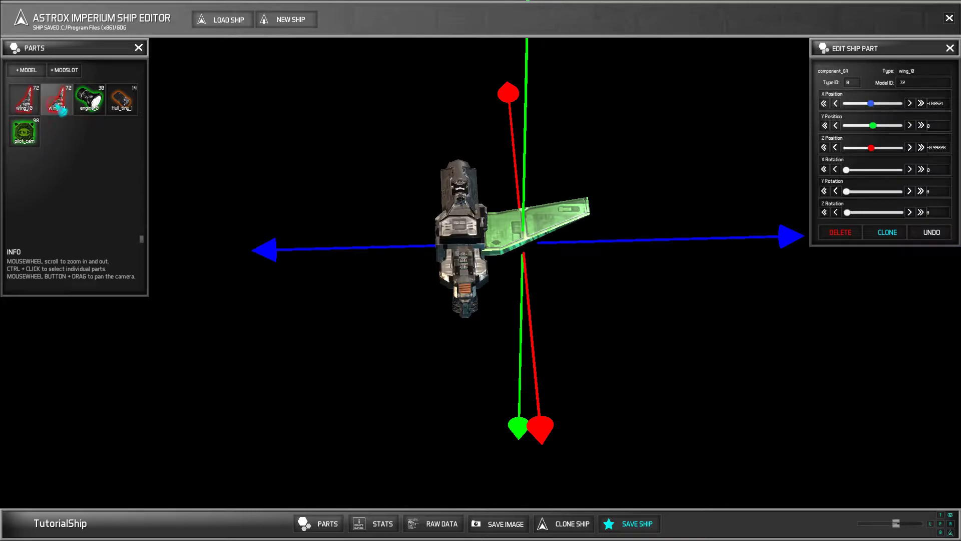
left_click(25, 103)
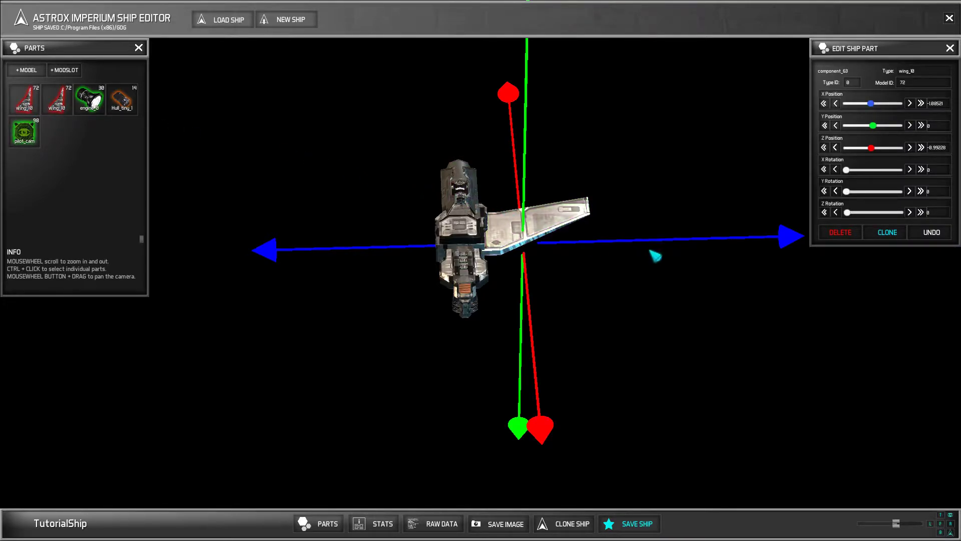
left_click_drag(796, 239, 647, 249)
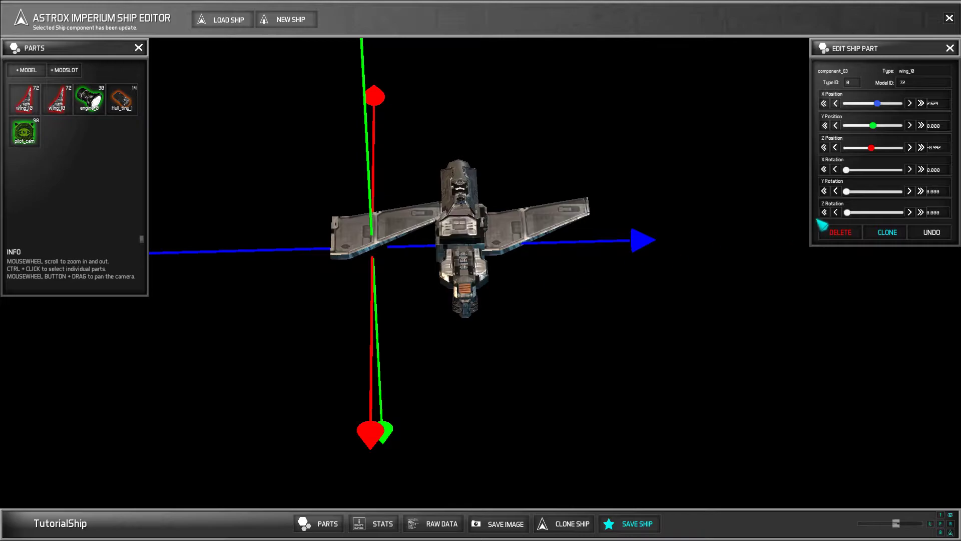
- Set the moved wing's Z rotation to 180 and bring it against the hull, at about 1.85 on the X axis
left_click_drag(849, 215, 877, 218)
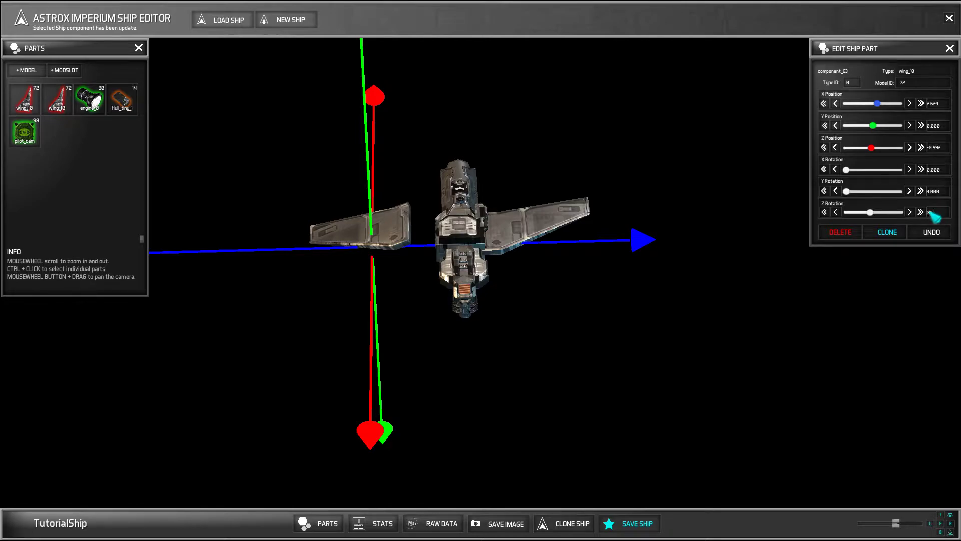
key("Return")
left_click_drag(650, 242, 666, 303)
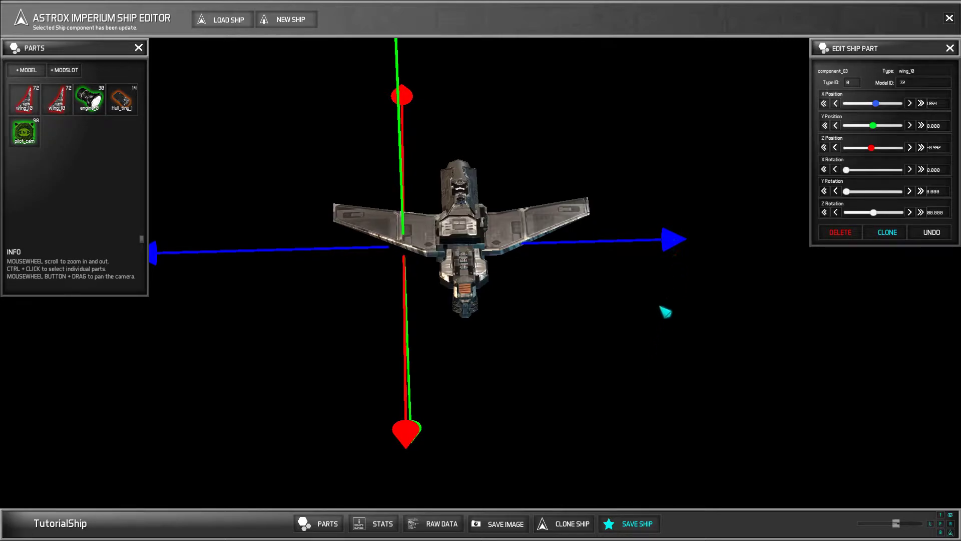
right_click_drag(652, 365, 554, 316)
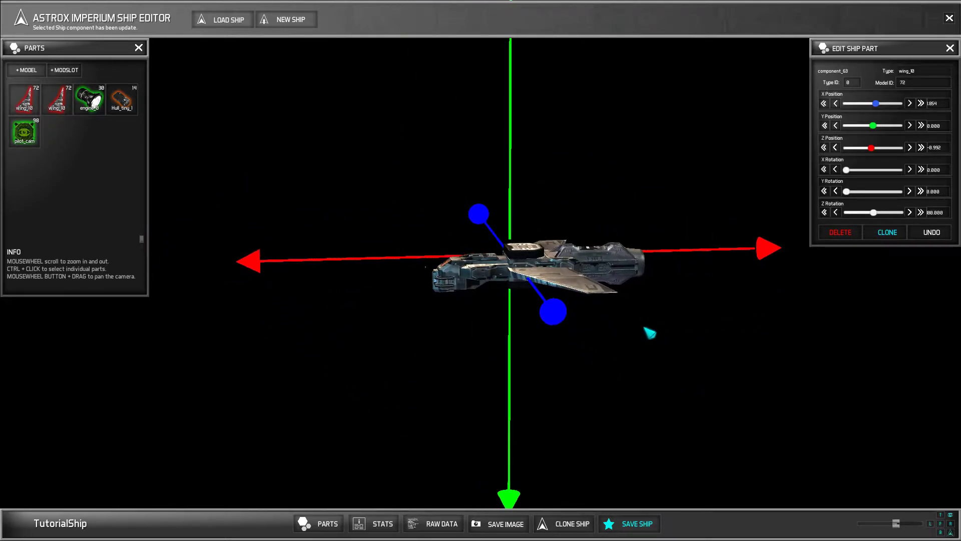
right_click_drag(659, 340, 678, 356)
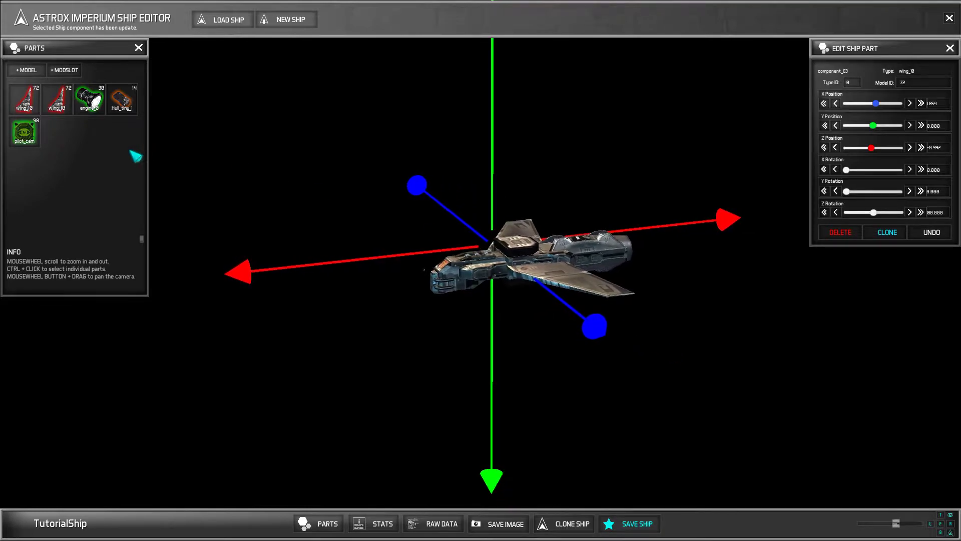
- Add the command_0 model to the ship
left_click(26, 70)
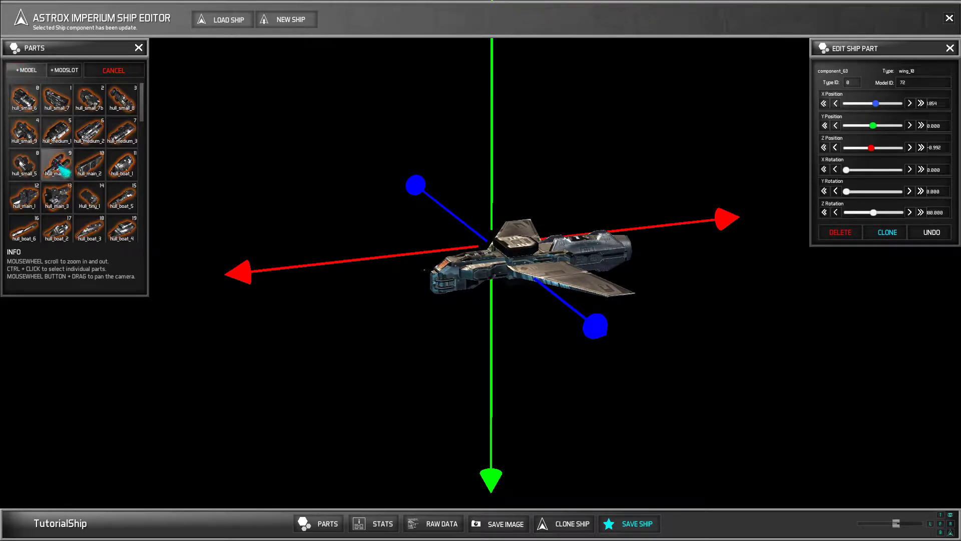
scroll(69, 176, "down", 3)
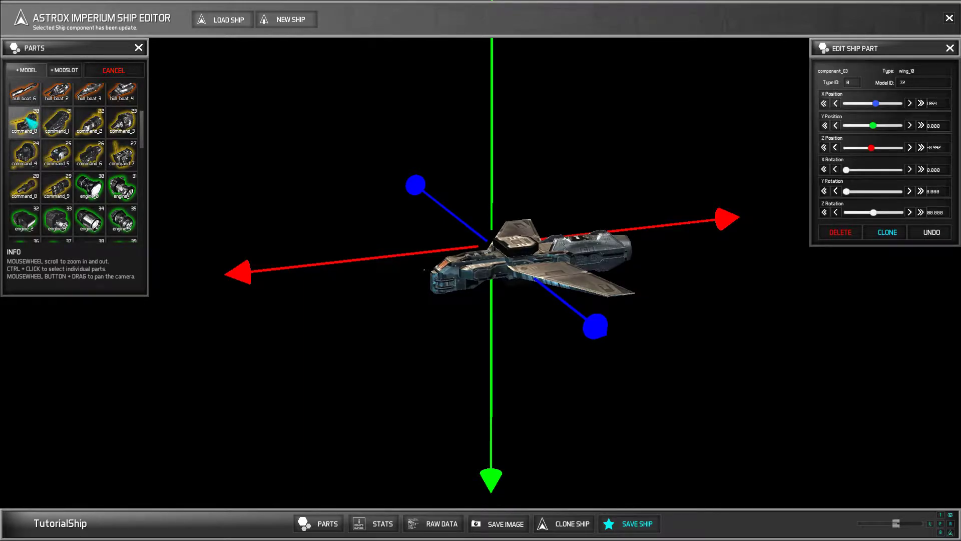
left_click(23, 119)
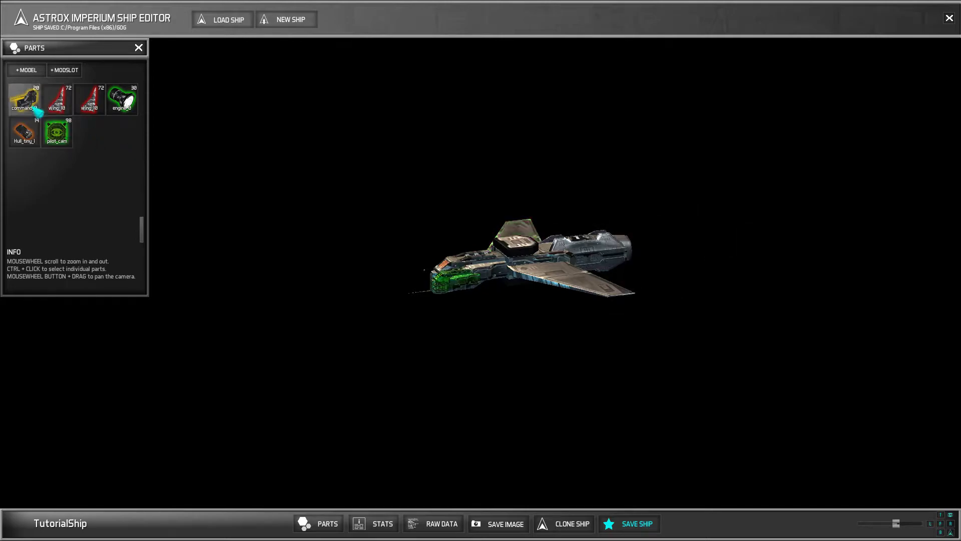
- Move the command_0 part above the hull, to about 0.45 on X, 0.755 on Y and -1.2 on the Z axis
left_click_drag(488, 357, 492, 328)
left_click_drag(209, 269, 256, 261)
left_click_drag(269, 413, 352, 426)
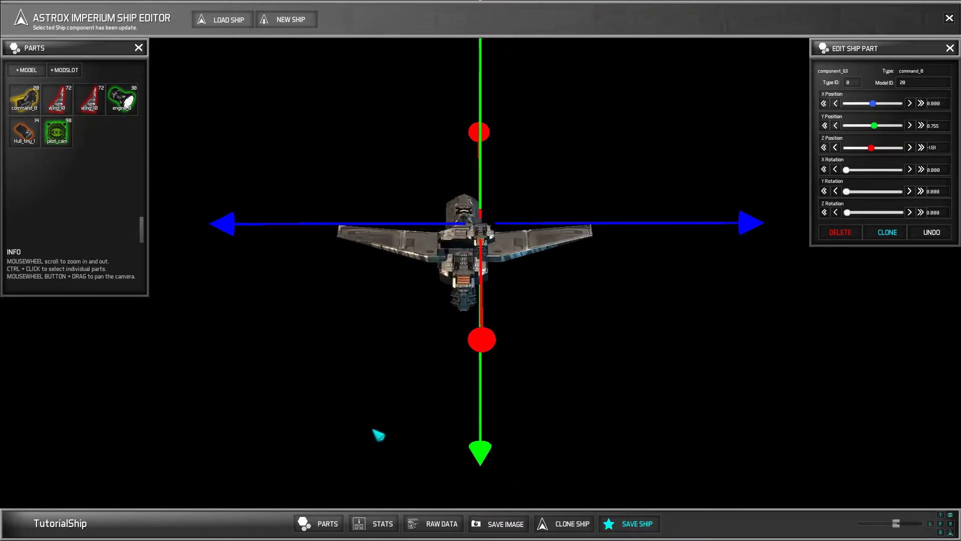
left_click_drag(758, 229, 739, 231)
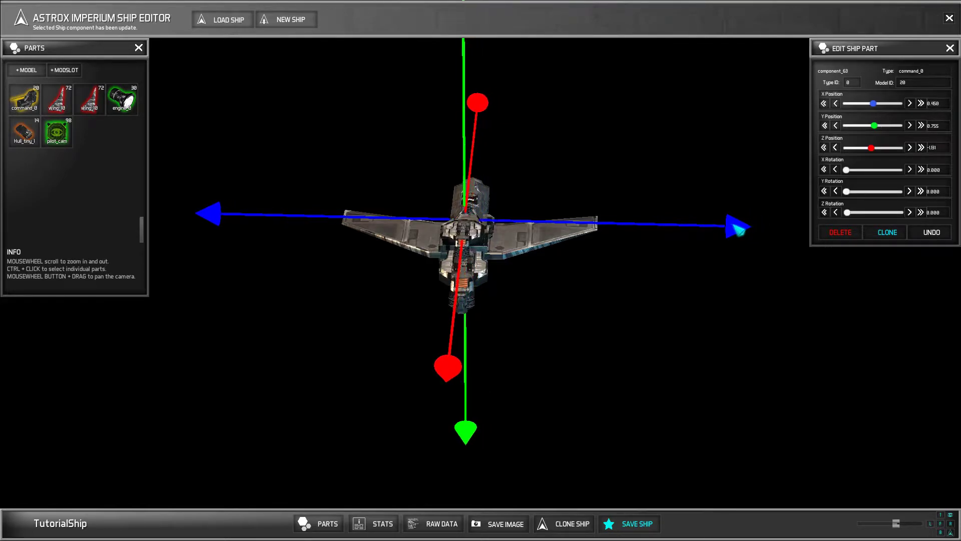
- Lower the command_0 part to about 0.52 on the Y axis and shift it back to about -1.48 on the Z axis
left_click_drag(690, 337, 559, 303)
left_click_drag(254, 244, 271, 251)
right_click_drag(356, 332, 344, 305)
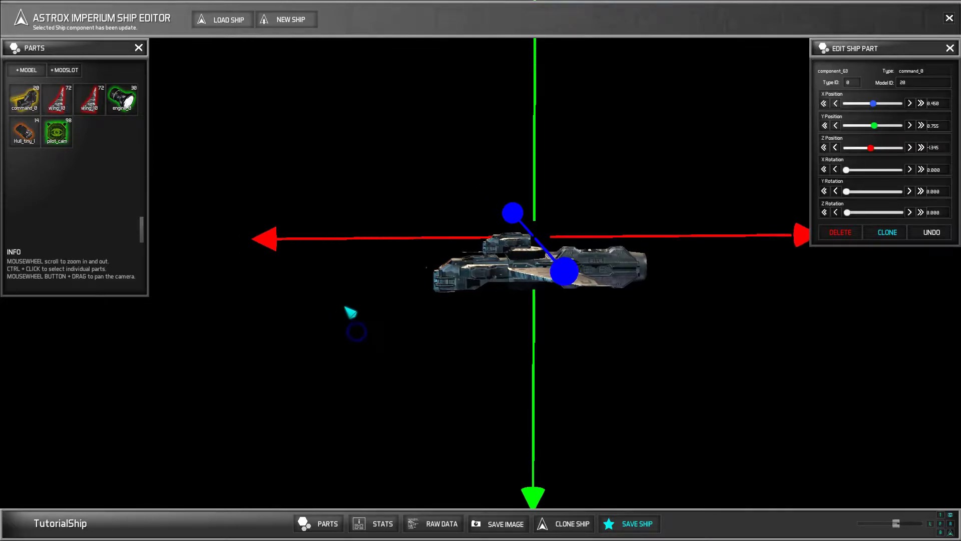
left_click_drag(540, 172, 536, 177)
left_click_drag(464, 147, 474, 166)
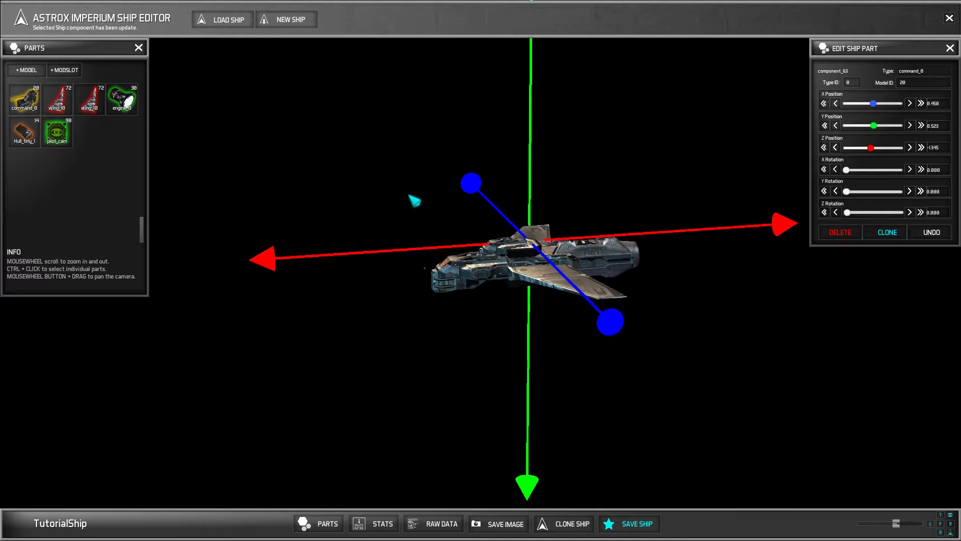
mouse_move(277, 267)
left_mouse_down()
mouse_move(271, 262)
mouse_move(280, 266)
left_mouse_up()
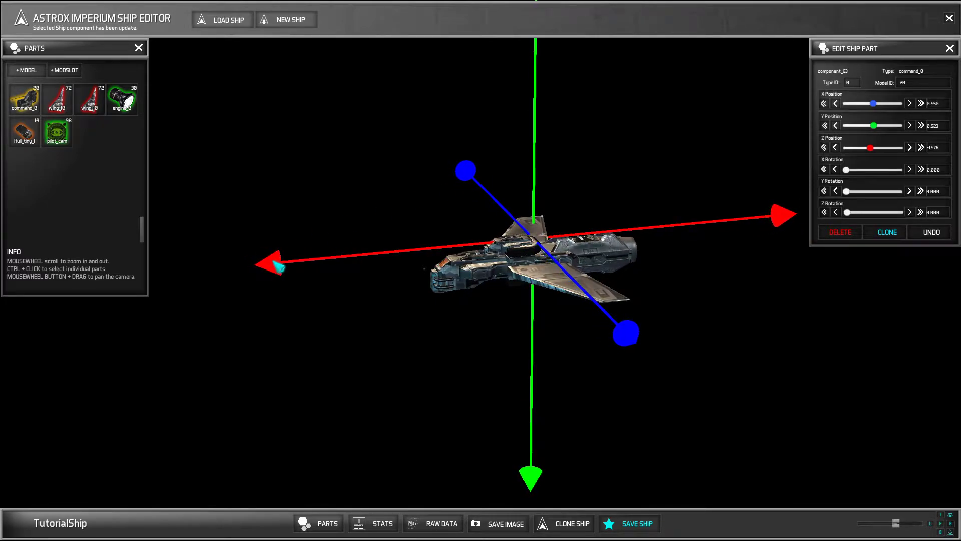
left_click_drag(338, 363, 323, 320)
- Add the bulk_2 model to the ship
left_click(26, 70)
scroll(68, 192, "down", 3)
scroll(68, 193, "down", 6)
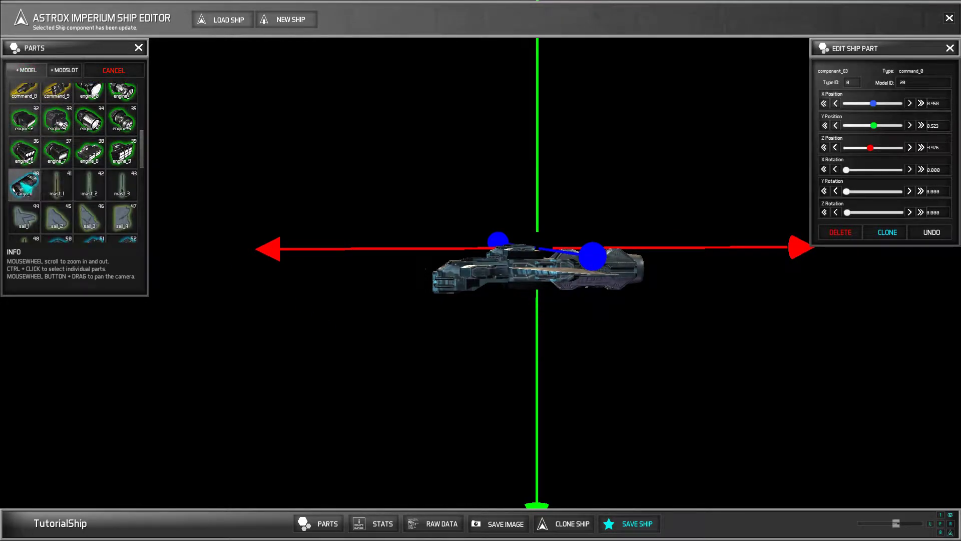
scroll(25, 186, "down", 1)
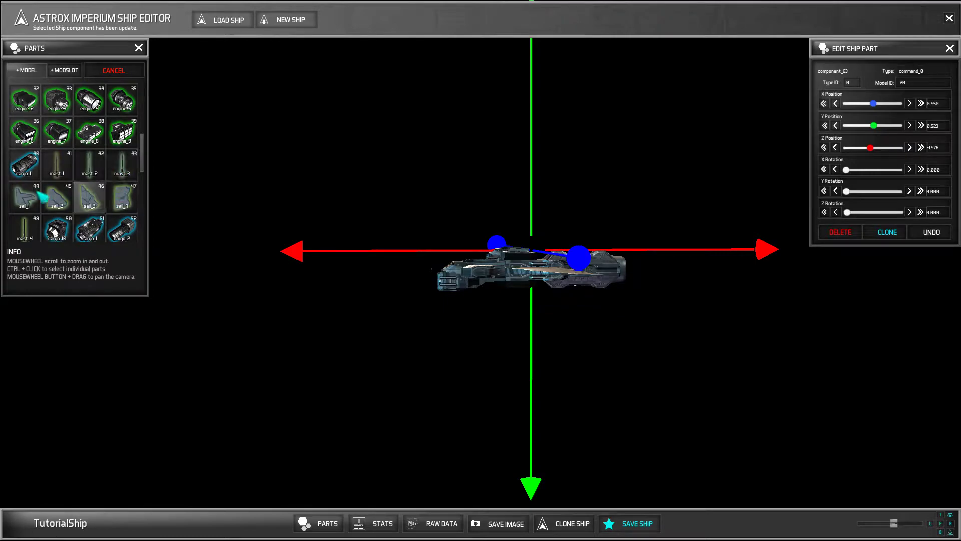
scroll(117, 203, "down", 2)
scroll(115, 205, "down", 2)
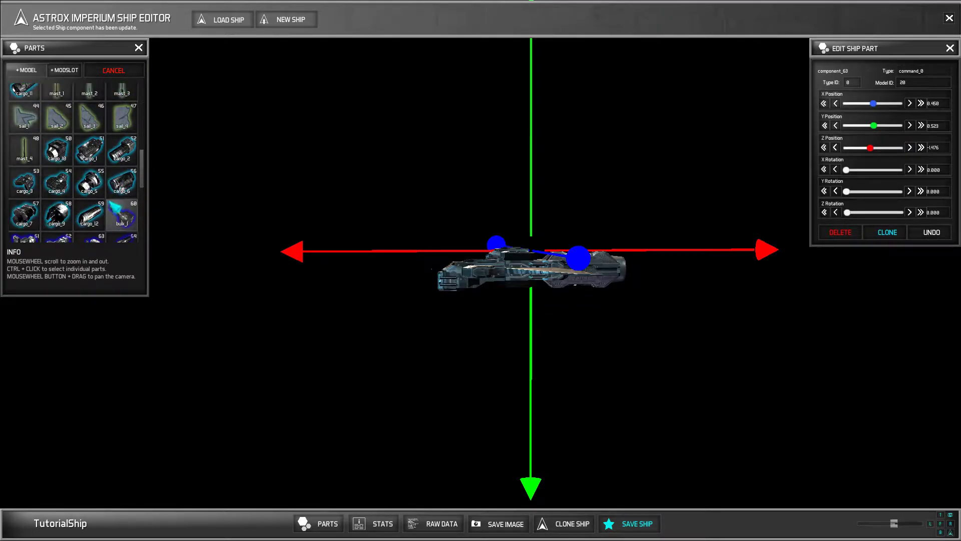
scroll(86, 206, "down", 2)
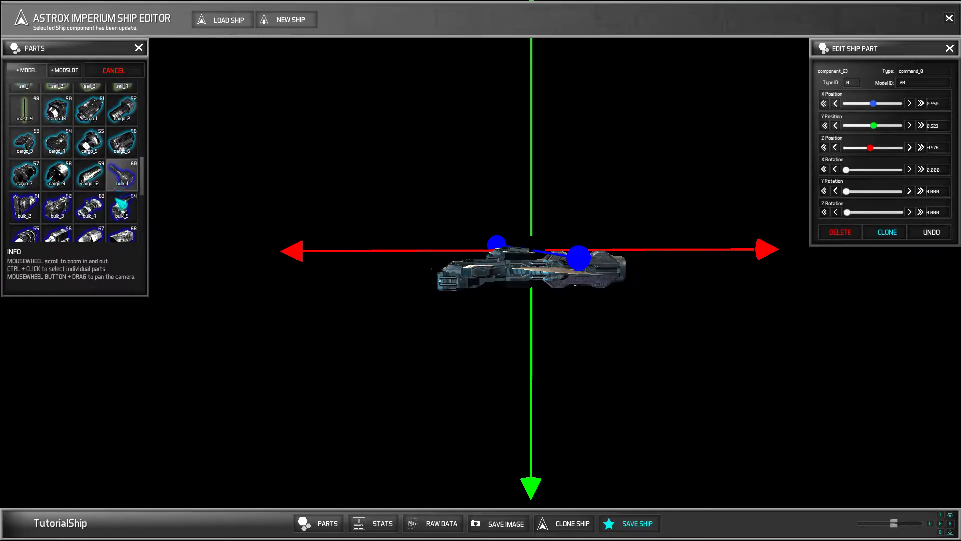
scroll(121, 205, "down", 2)
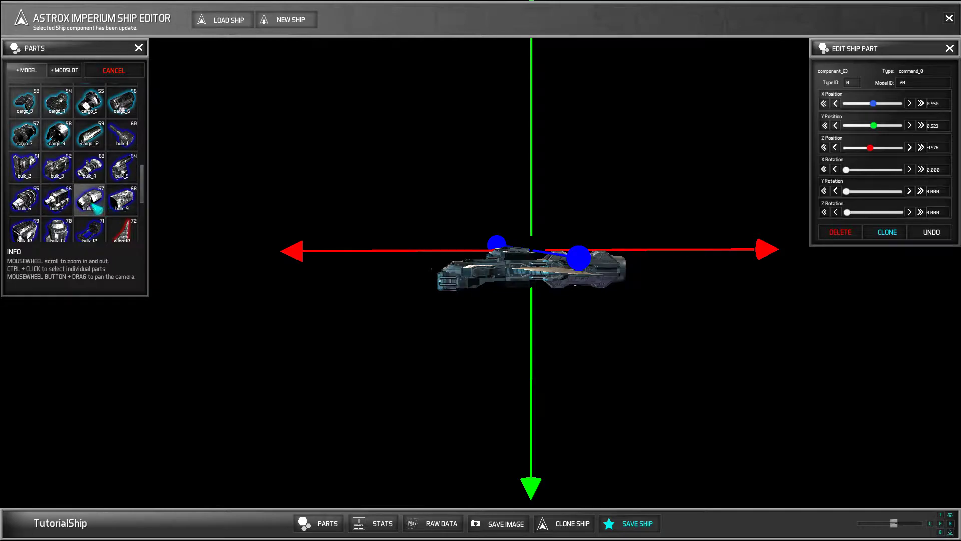
left_click(25, 169)
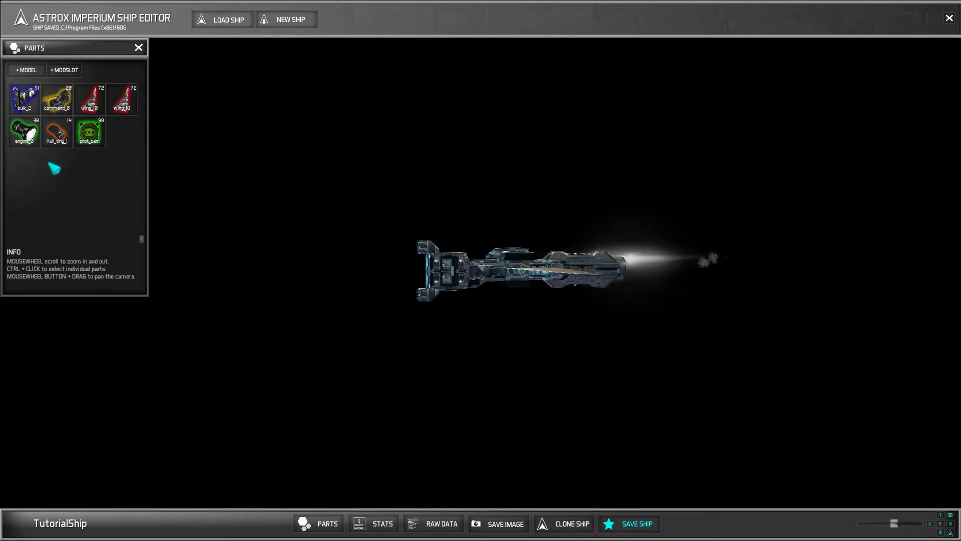
- Select the bulk_2 part and shift it sideways to about -0.1 on the X axis
left_click(25, 99)
middle_click_drag(295, 236, 584, 350)
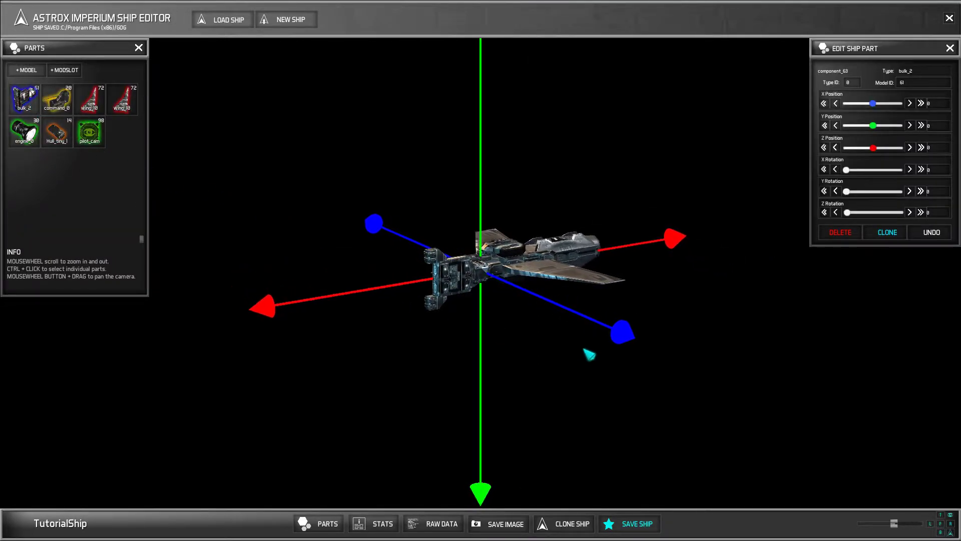
left_click_drag(621, 331, 697, 412)
middle_click_drag(649, 387, 588, 417)
left_click_drag(497, 445, 495, 377)
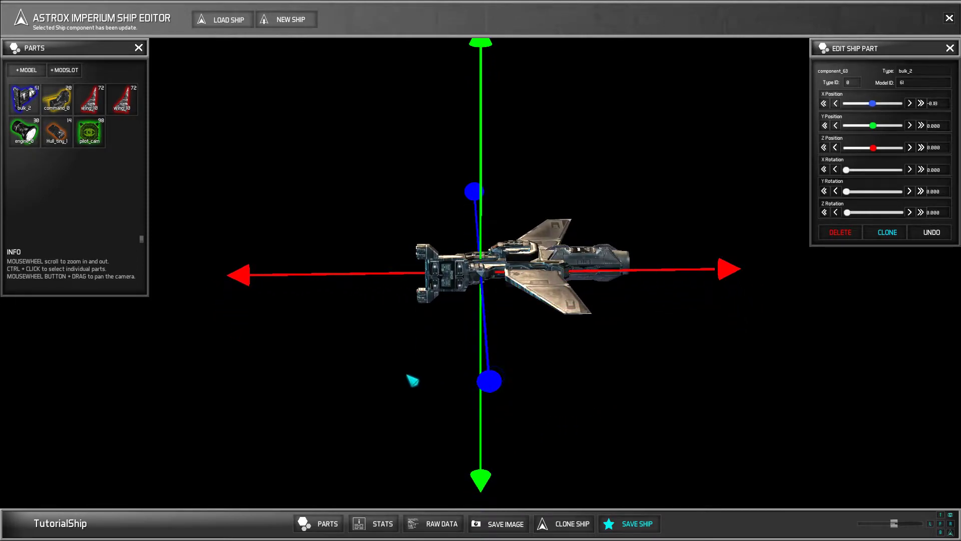
- Set the bulk_2 part's Y rotation to 180 and shift it to about -0.195 on the Z axis
middle_click_drag(399, 379, 438, 399)
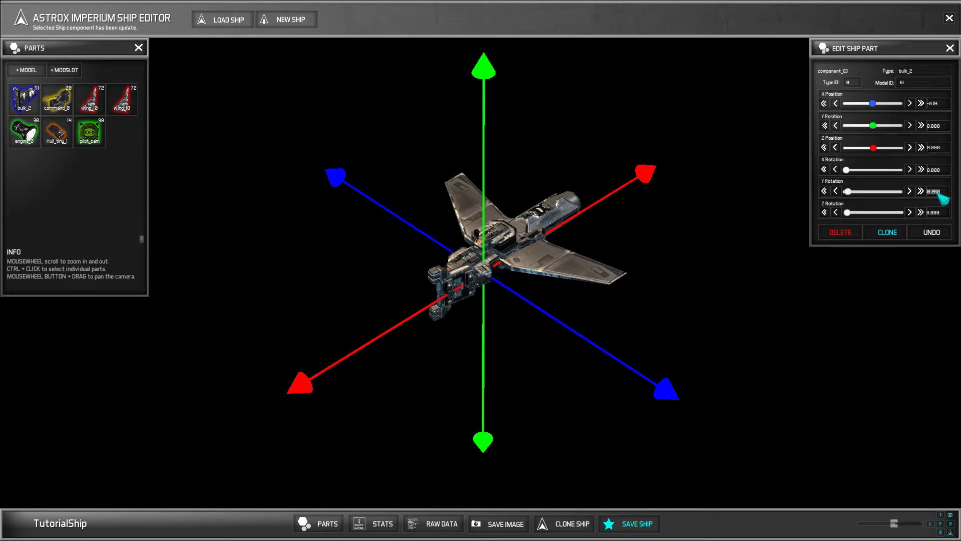
middle_click_drag(685, 356, 618, 307)
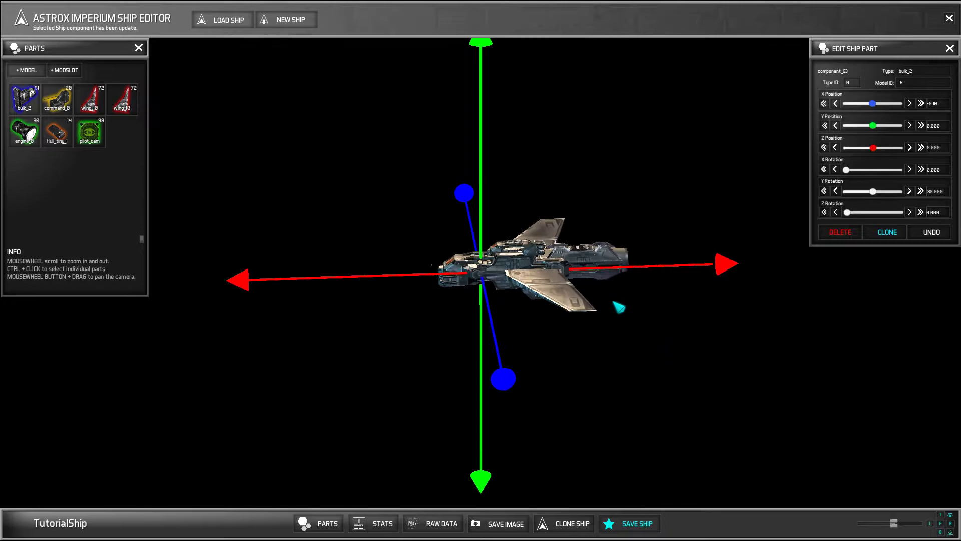
left_click_drag(251, 269, 259, 271)
middle_click_drag(521, 397, 689, 425)
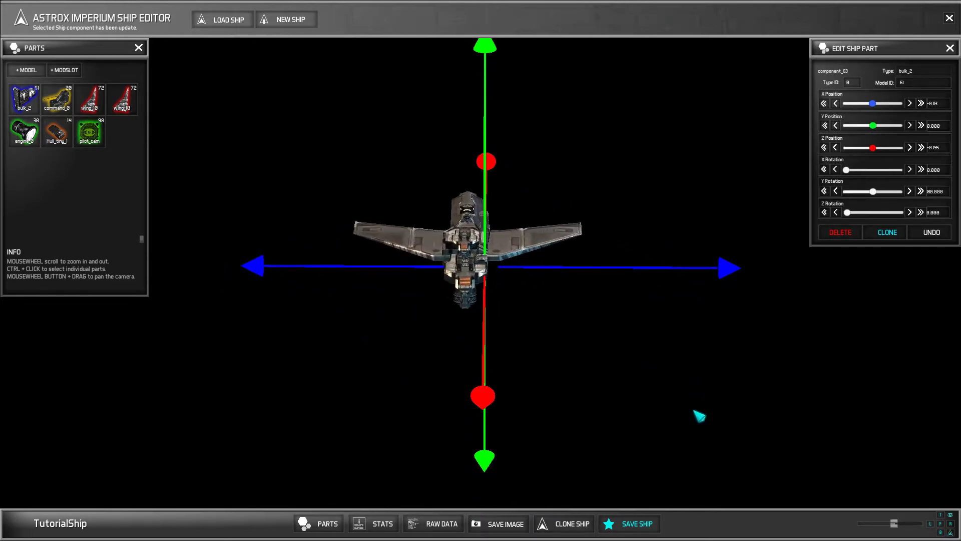
- Clone the bulk_2 part and move the copy to the hull's opposite side, at about 0.93 on the X axis
left_click(891, 233)
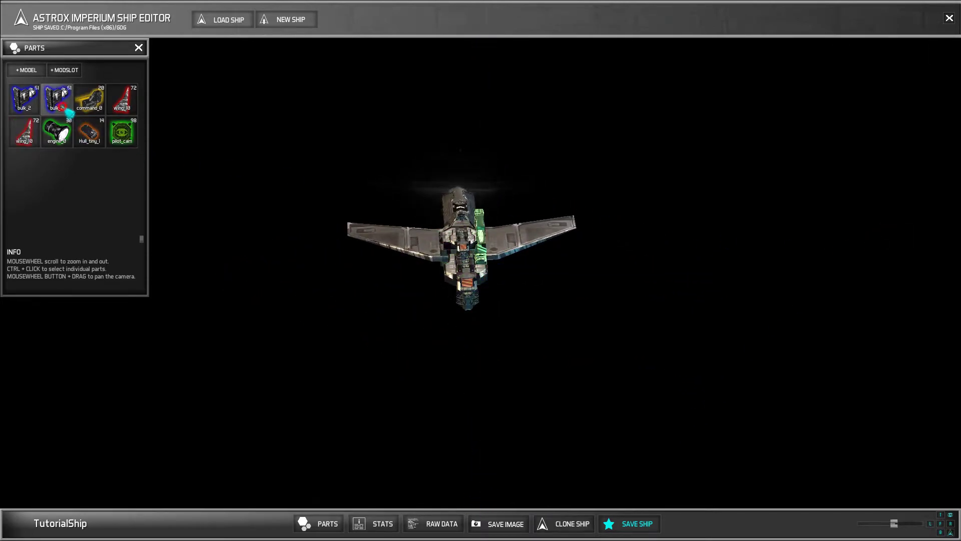
left_click_drag(714, 267, 689, 269)
middle_click_drag(657, 334, 570, 440)
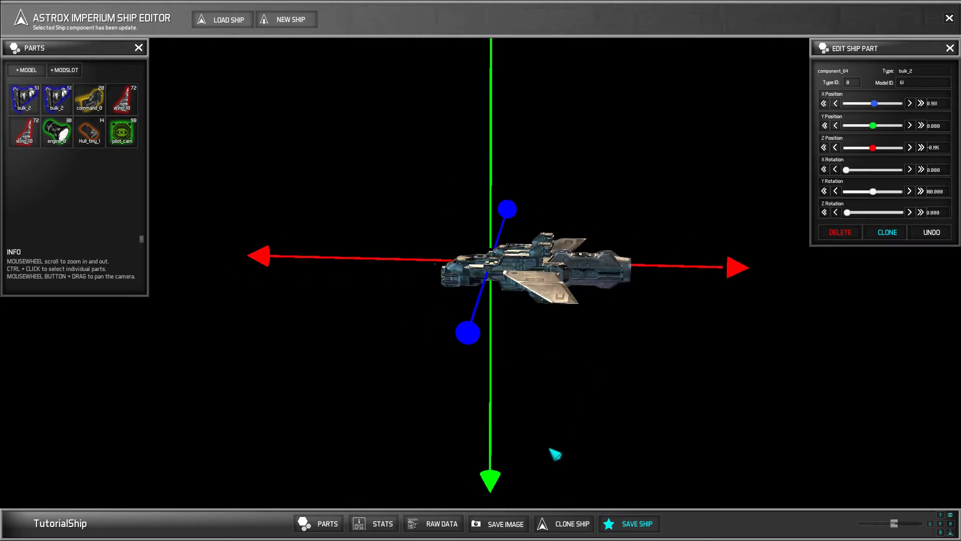
- Open the ship stats and replace the description with "Our tutorial ship! :D"
left_click(382, 525)
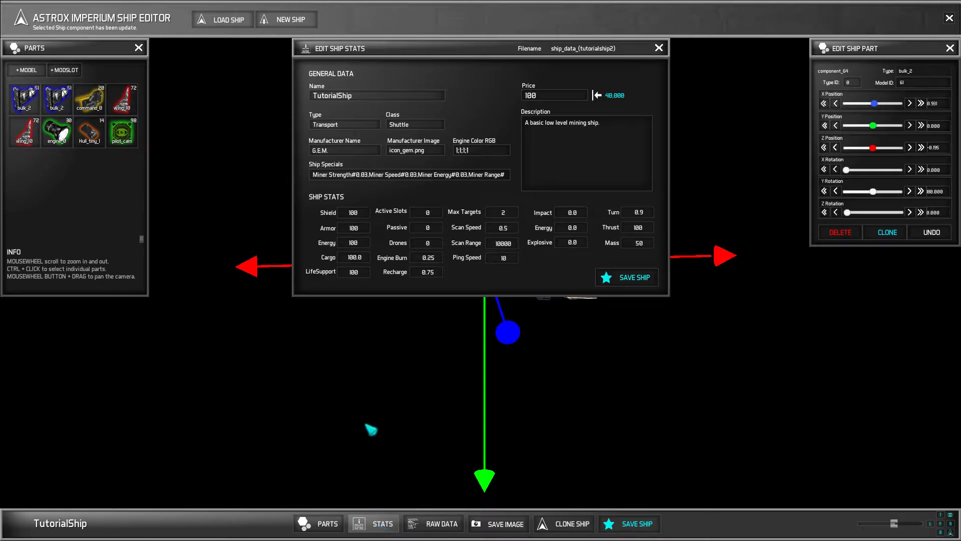
left_click(365, 96)
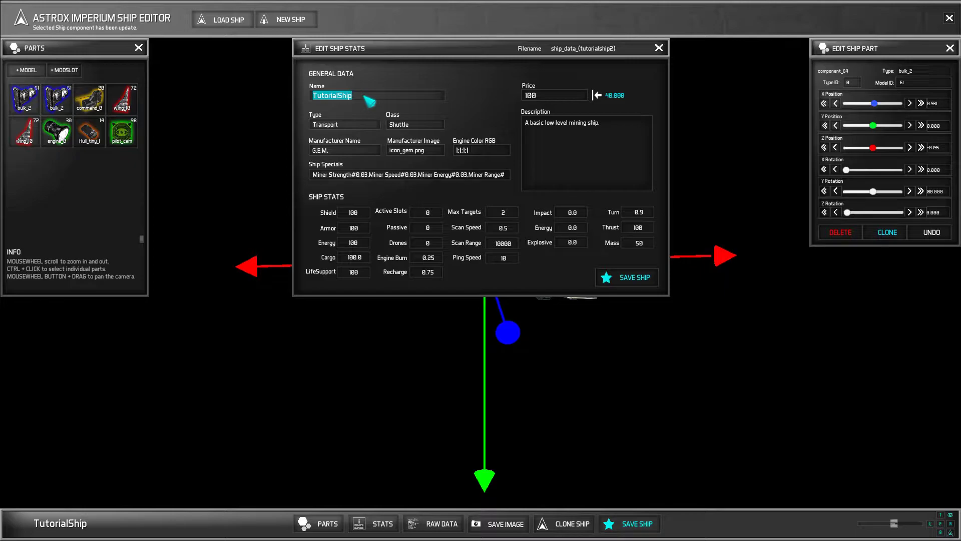
left_click(347, 125)
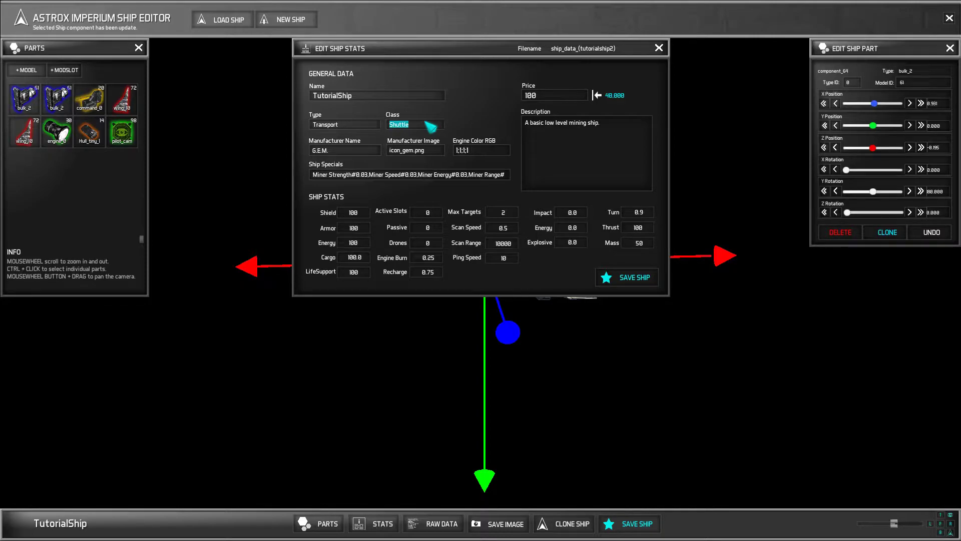
left_click(569, 95)
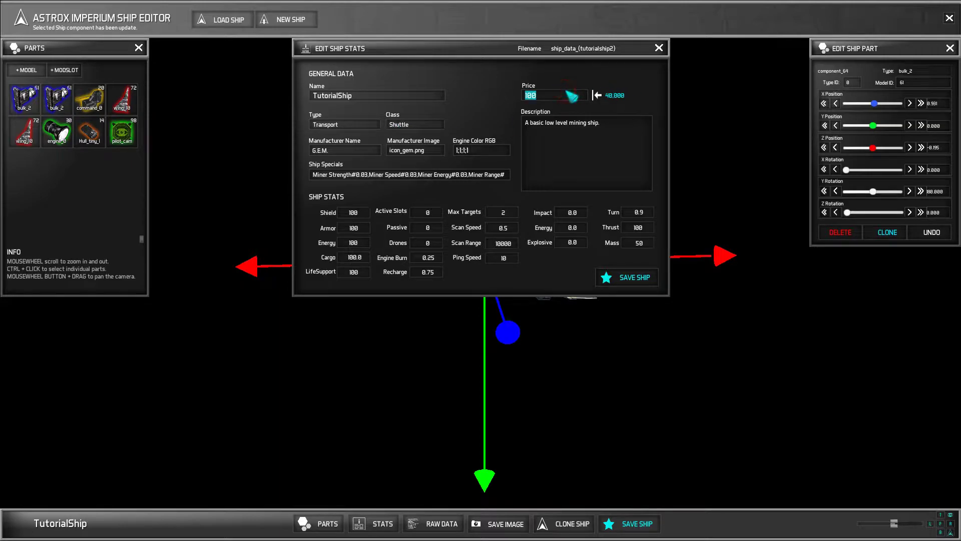
left_click(581, 128)
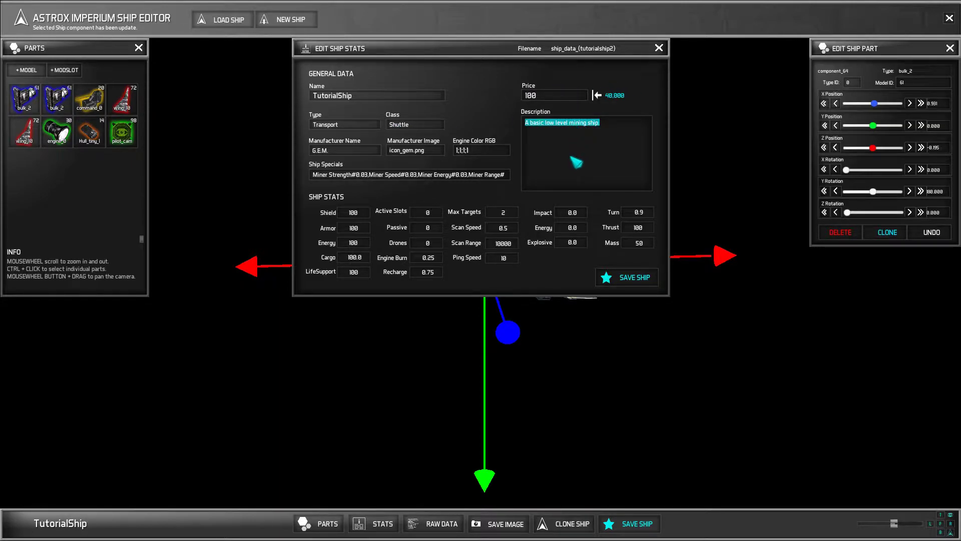
type("Our tu")
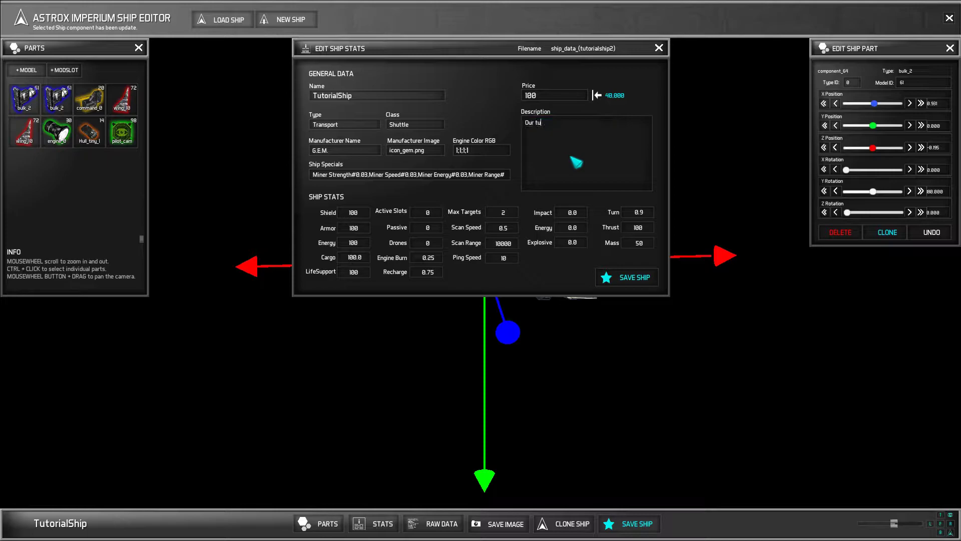
type("torial ship! :D")
- Review the shield, life support, slot, drone, engine burn, recharge, targeting, scan and ping stats
left_click(353, 213)
left_click(353, 272)
left_click(429, 213)
left_click(428, 228)
left_click(429, 243)
left_click(437, 259)
left_click(431, 271)
left_click(503, 212)
left_click(504, 228)
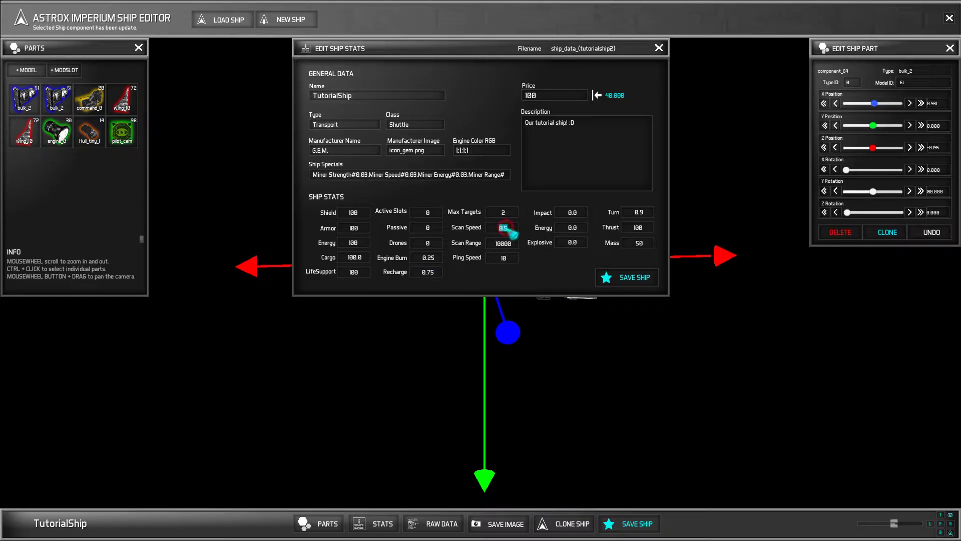
left_click(504, 244)
left_click(504, 258)
- Review the impact, energy and explosive values and the turn, thrust and mass stats
left_click(573, 213)
left_click(572, 213)
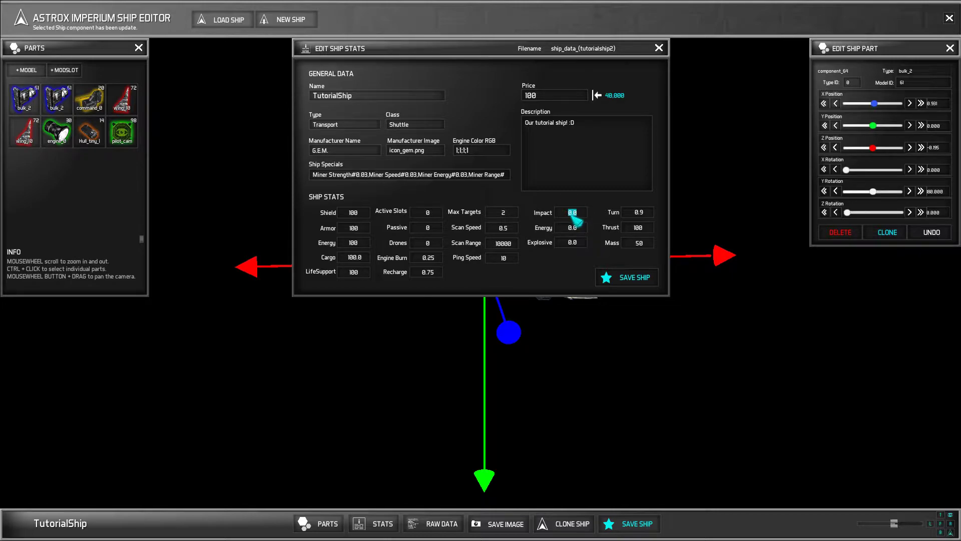
left_click(572, 228)
left_click(572, 242)
left_click(639, 212)
left_click(638, 228)
left_click(639, 241)
left_click(641, 227)
- Set the ship's engine color RGB value to 1;0.2;0.2;0.6
left_click(470, 151)
left_click(427, 151)
left_click(459, 151)
left_click(458, 151)
key("Left")
key("Right")
key("Right")
key("Right")
key("Right")
key("Right")
type("1;0.20")
key("BackSpace")
type("0.2")
key("BackSpace")
type("0.6")
left_click(580, 125)
left_click(589, 133)
- Set the ship's thrust to 400
left_click(636, 226)
type("400")
left_click(544, 291)
left_click(544, 292)
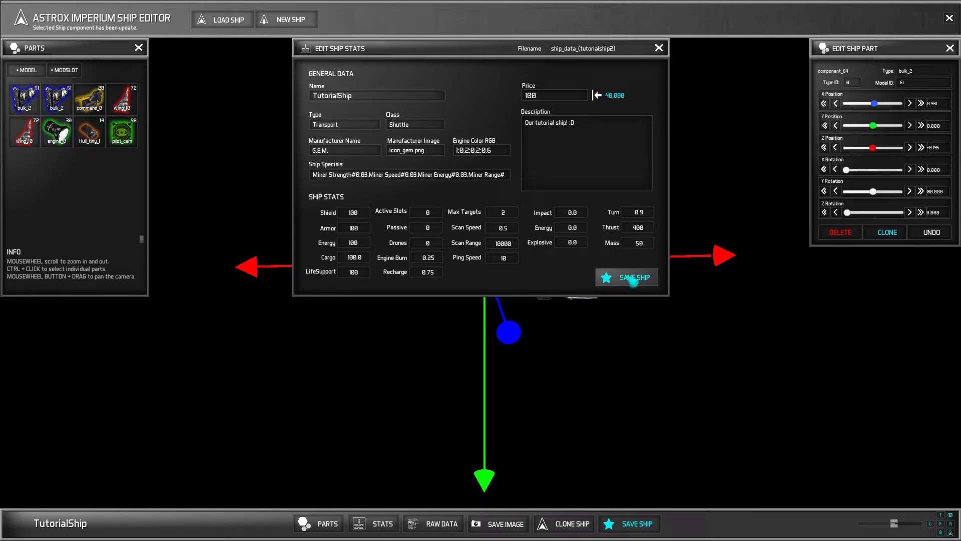
- Save the ship with its edited stats and close the ship stats
left_click(643, 243)
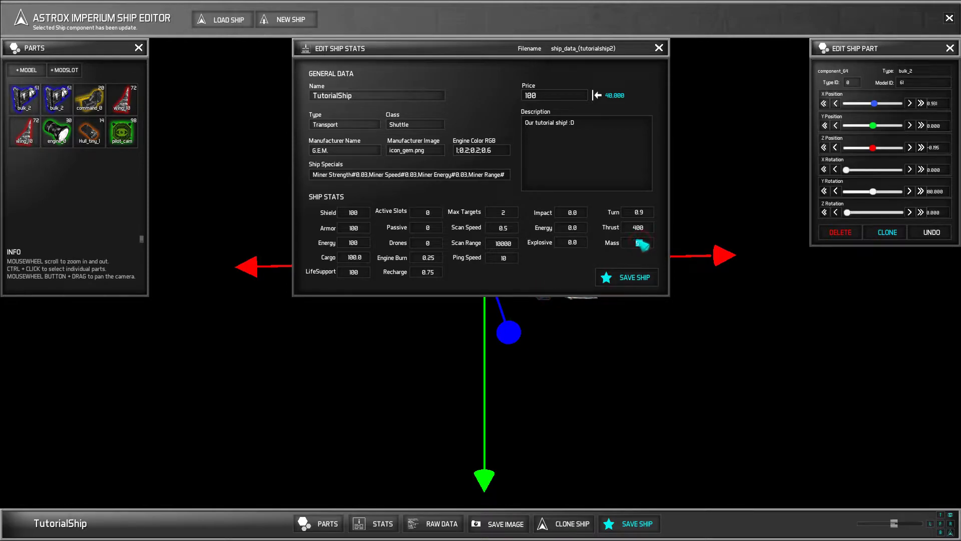
left_click(618, 256)
left_click(624, 259)
right_click(624, 258)
left_click(625, 258)
left_click(629, 280)
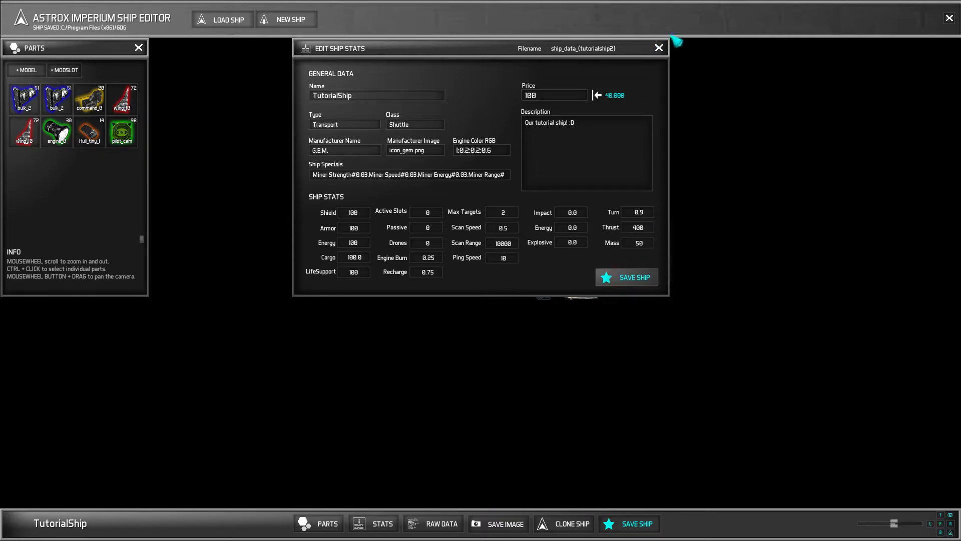
left_click(659, 47)
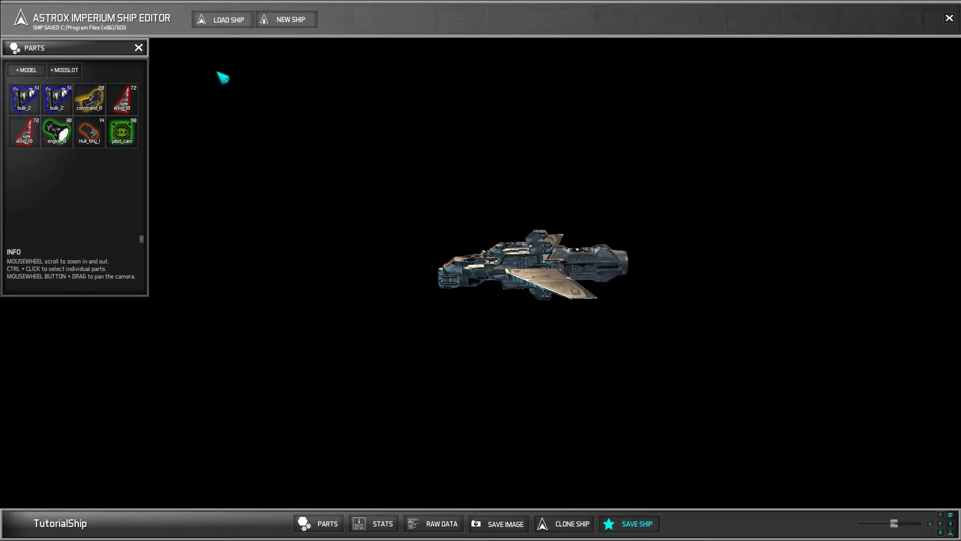
- Close the parts list, turn the ship to an angled view from above and save its image
left_click(139, 48)
middle_click_drag(642, 354, 619, 346)
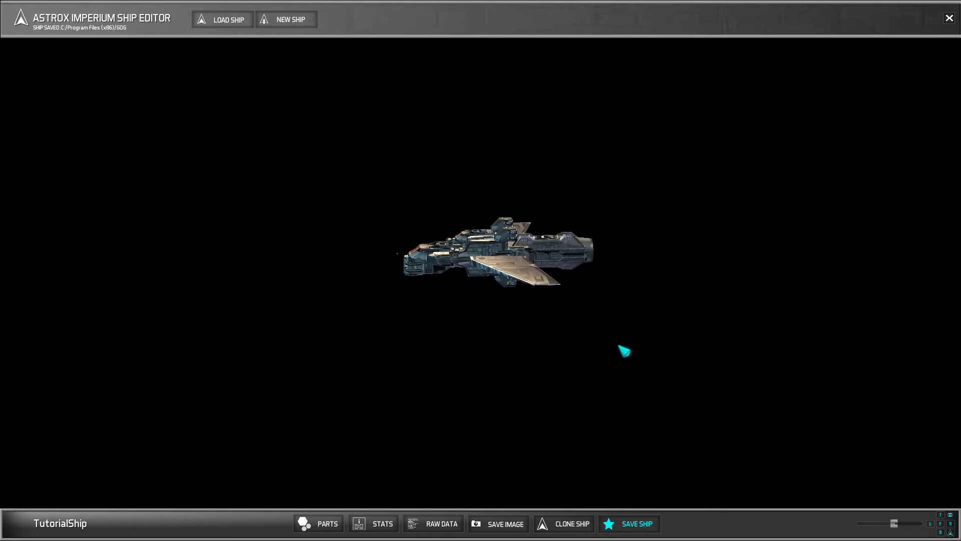
right_click_drag(593, 340, 625, 380)
mouse_move(601, 360)
middle_mouse_down()
mouse_move(596, 366)
mouse_move(611, 362)
mouse_move(603, 373)
middle_mouse_up()
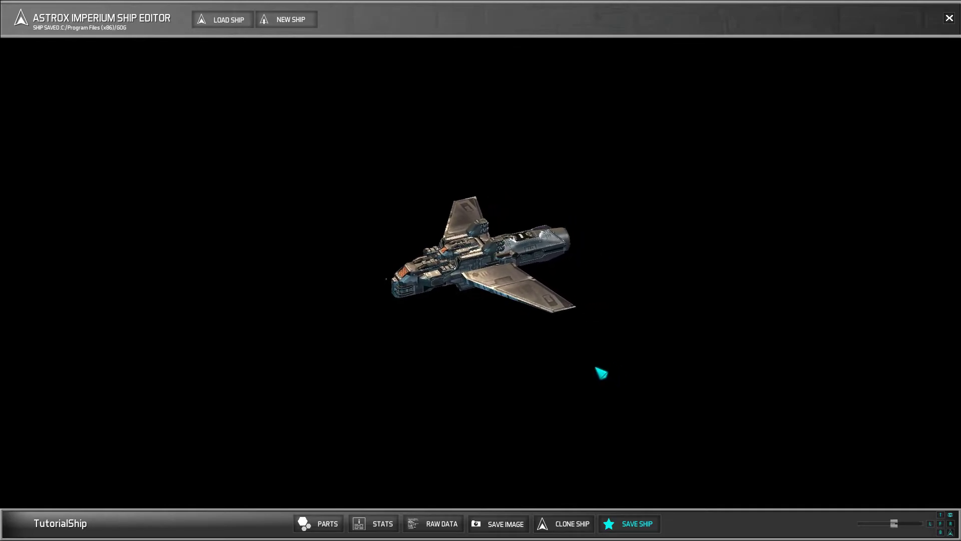
left_click(502, 526)
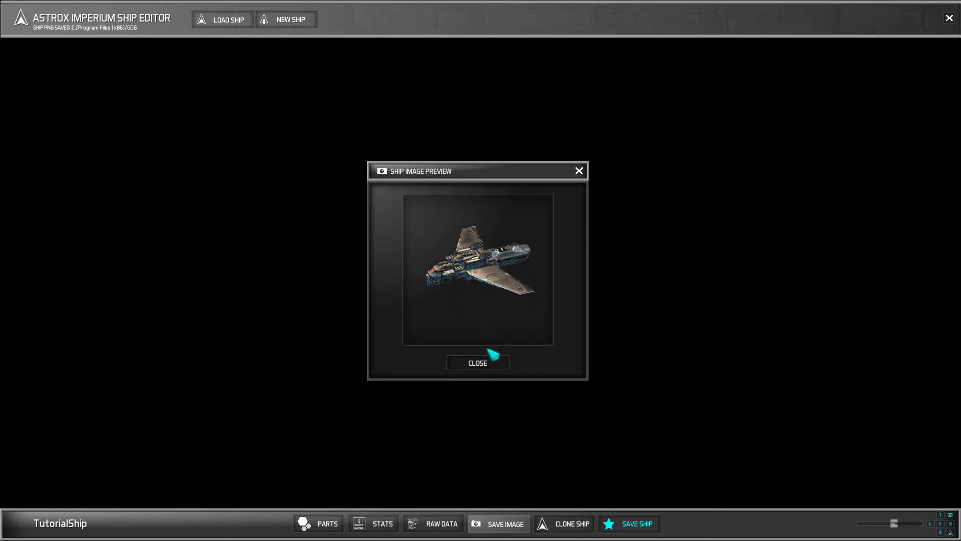
left_click(488, 367)
- Save the ship image again with the ship enlarged and centred in the frame
scroll(499, 339, "up", 2)
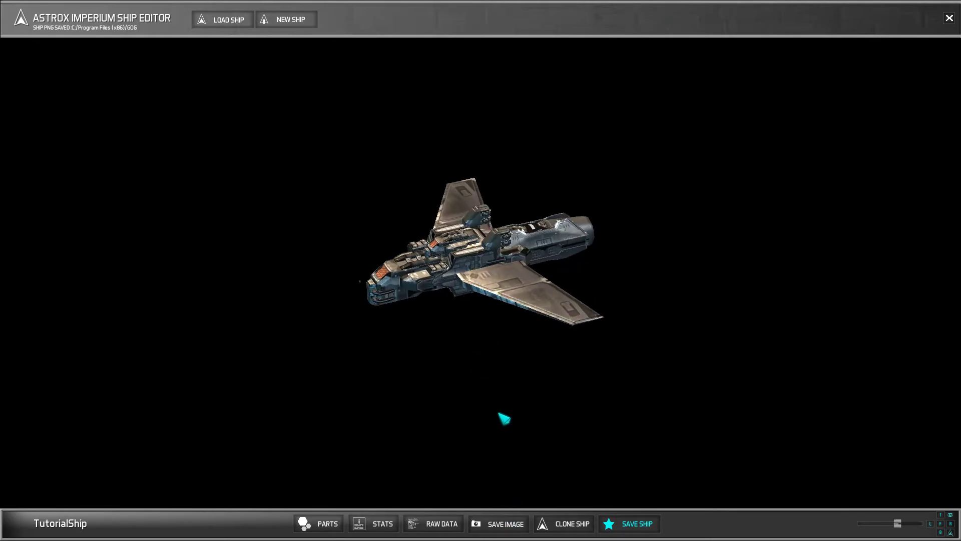
middle_click_drag(498, 411, 498, 414)
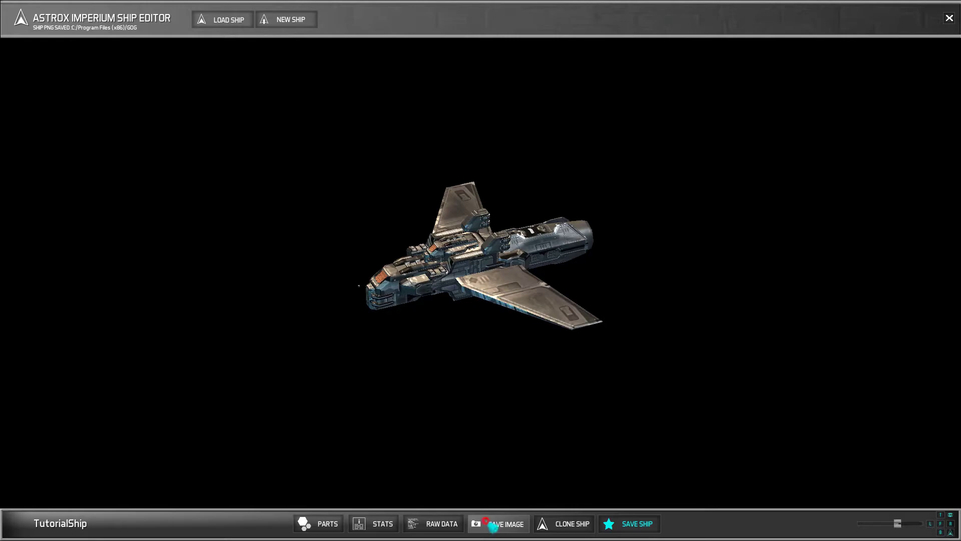
left_click(497, 524)
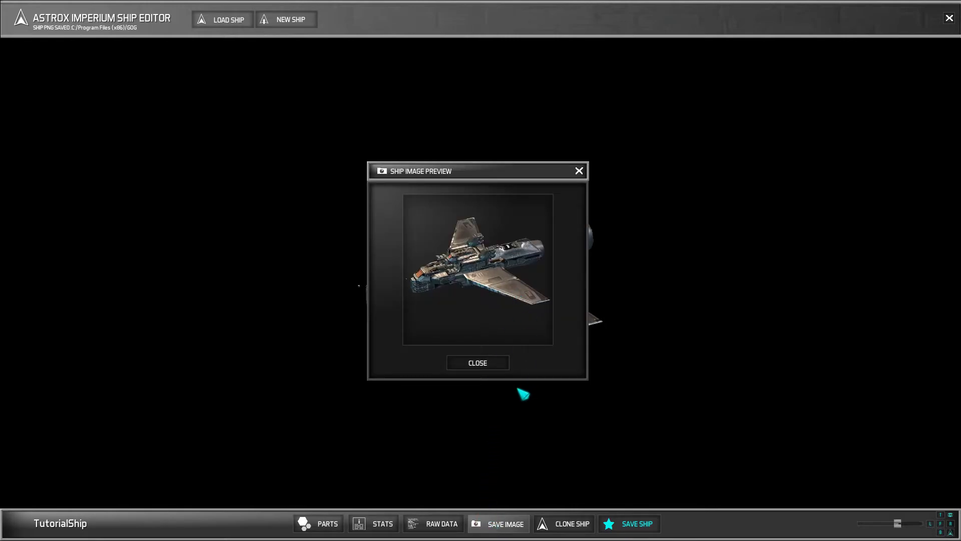
left_click(476, 365)
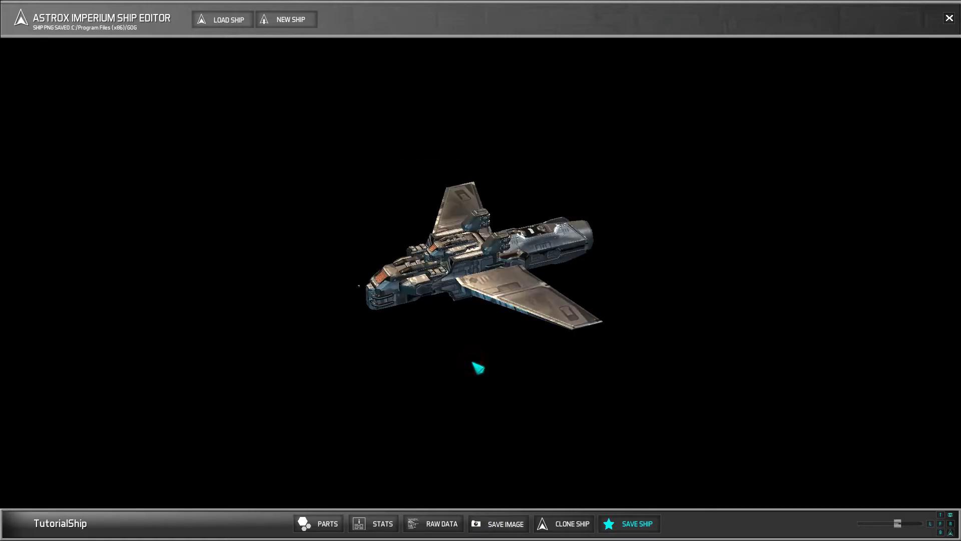
- Save the finished ship and switch from the Ship Editor to the Station Editor
left_click(629, 523)
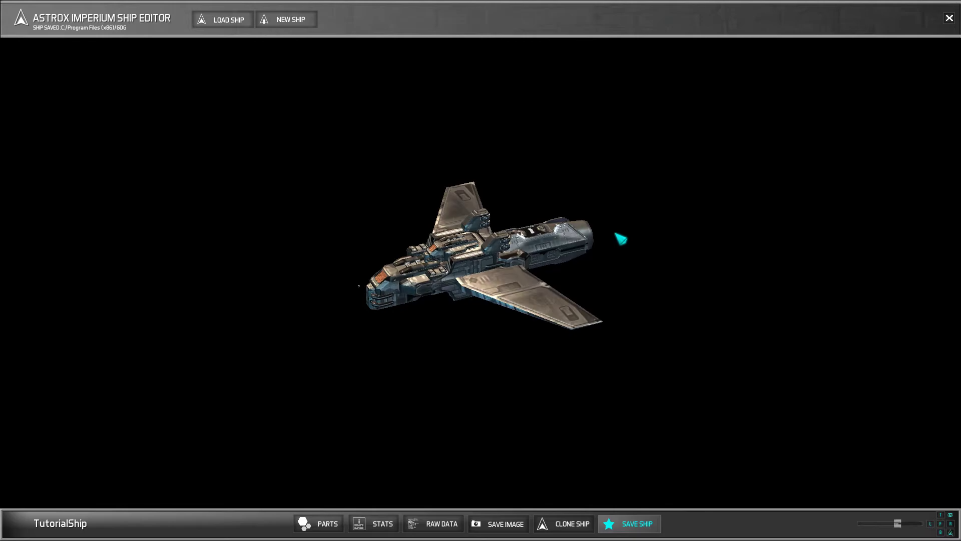
left_click(636, 525)
left_click(950, 19)
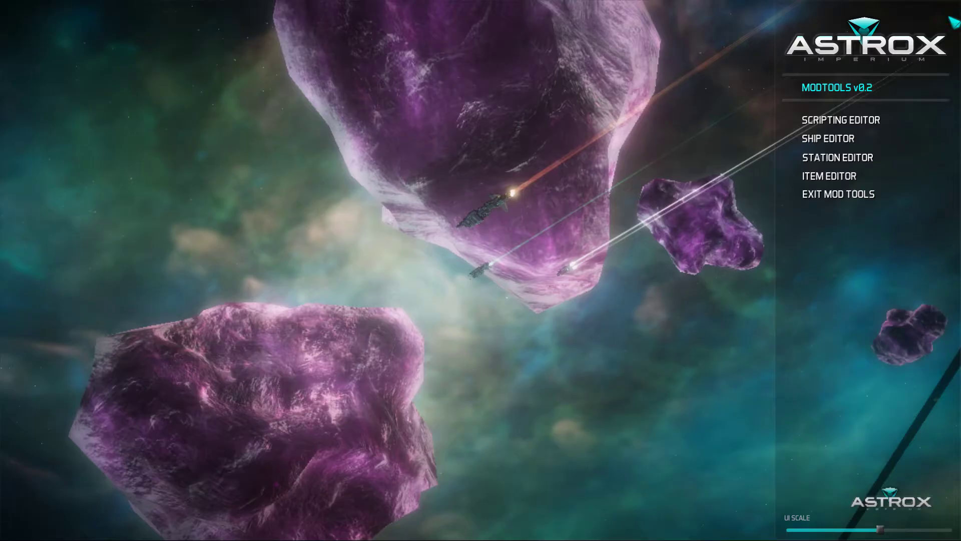
left_click(839, 159)
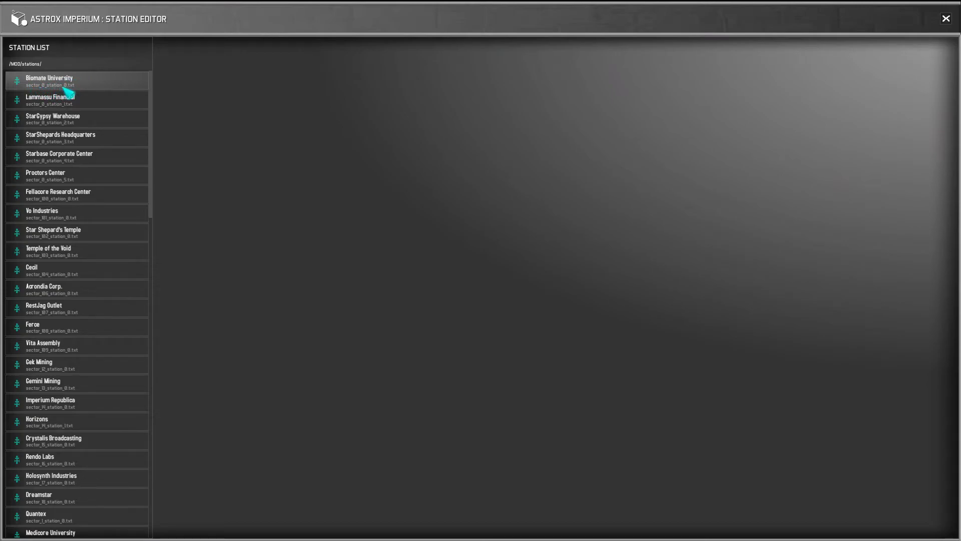
- Load the Biomate University station and remove ship_data_(tutorialship).txt from its ship hangar
left_click(63, 86)
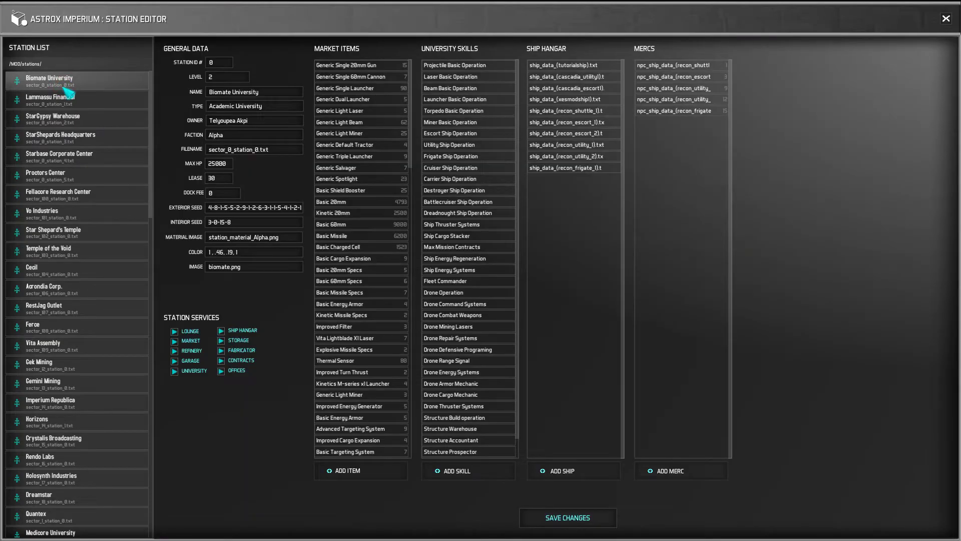
left_click(565, 65)
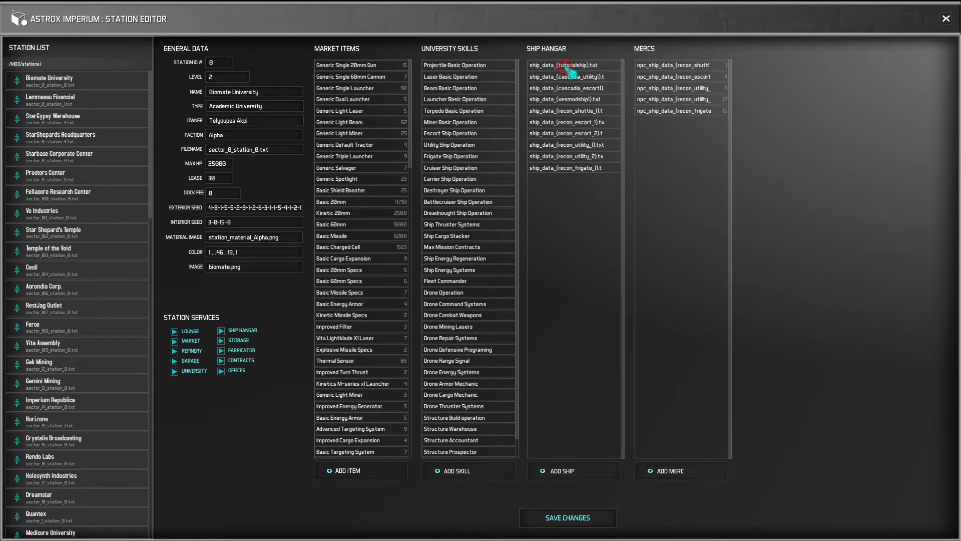
left_click(428, 303)
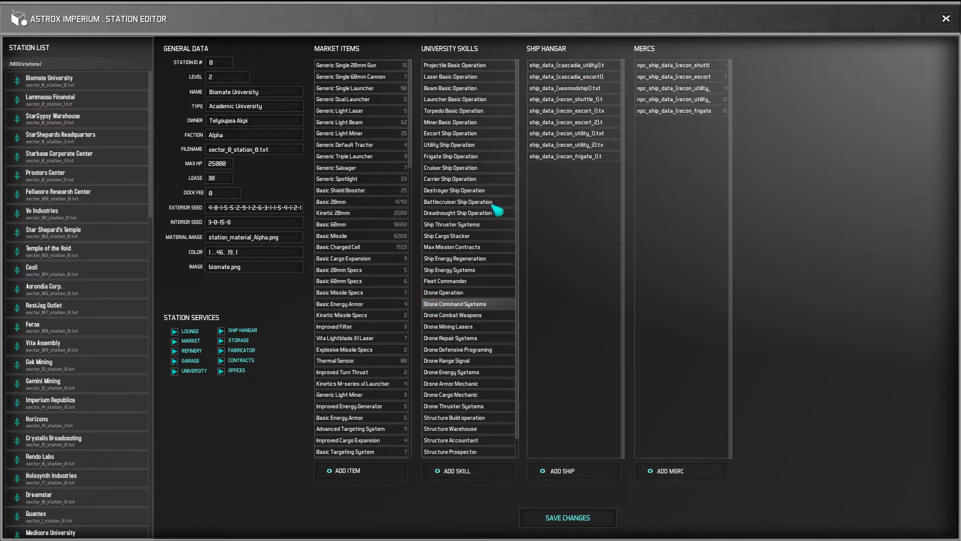
left_click(557, 382)
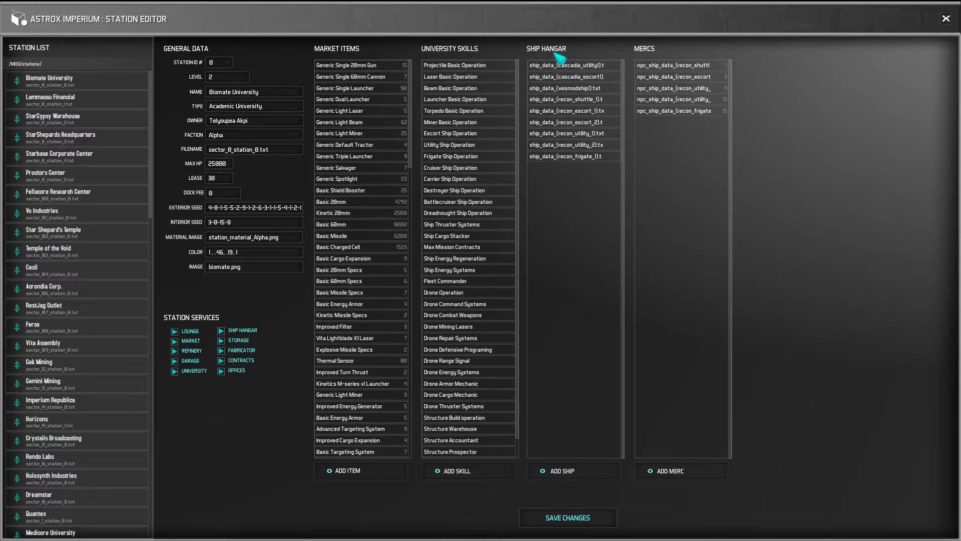
- Add ship_data_(tutorialship2).txt to Biomate University's ship hangar with a price modifier of 0.8
left_click(566, 468)
left_click(475, 261)
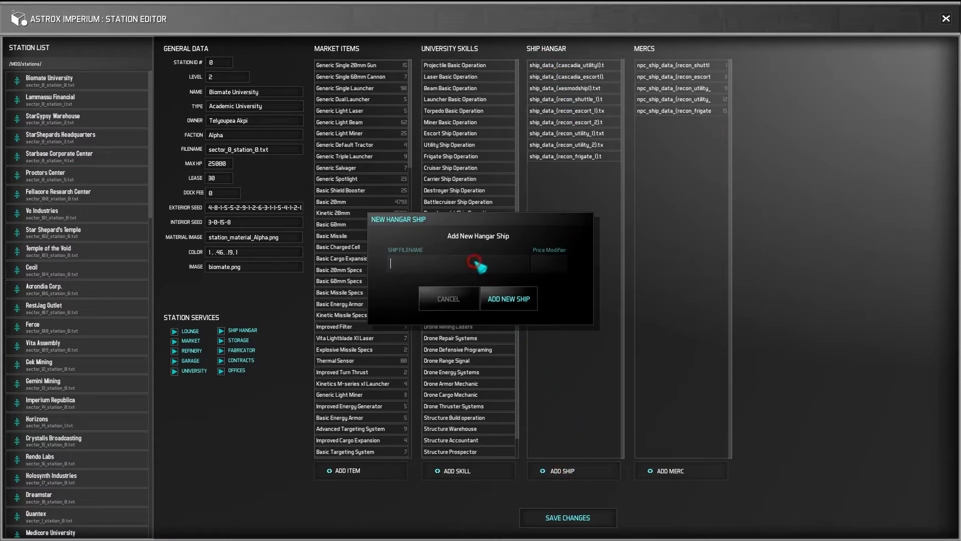
type("ship_data_(tutorialship2).txt")
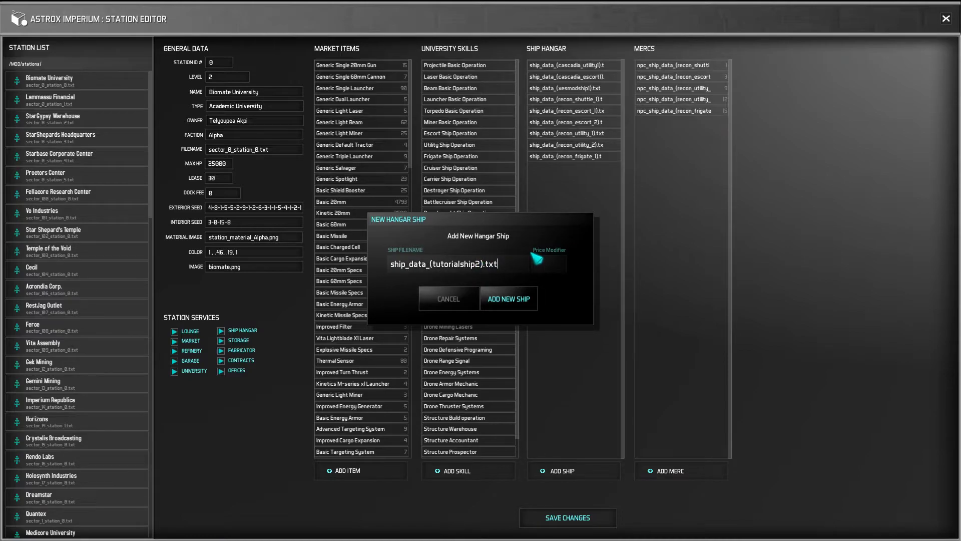
left_click(550, 265)
type("0.8")
left_click(516, 307)
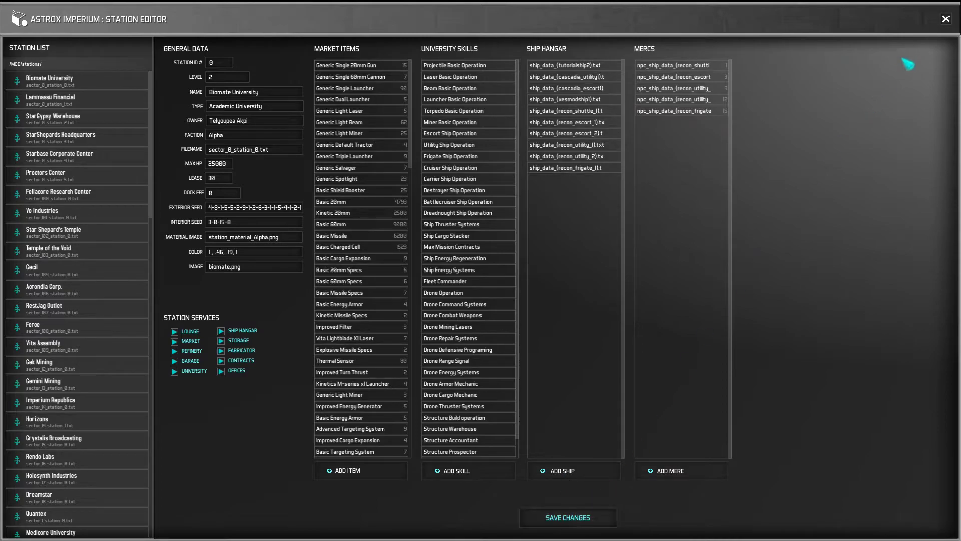
- Close the Station Editor, switch to File Explorer and browse from the Astrox Imperium folder through Astrox Imperium_Data to MOD
left_click(947, 21)
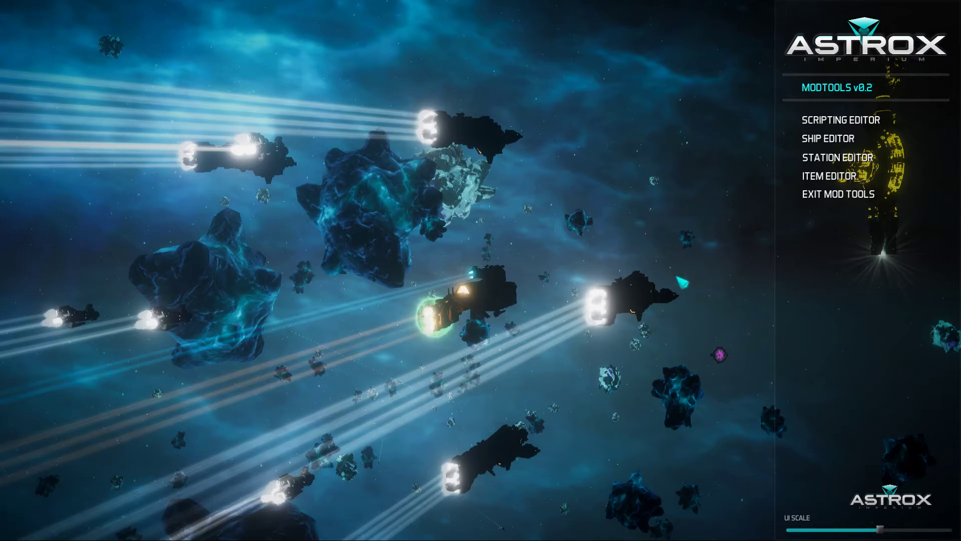
key("alt+Tab")
left_click(562, 358)
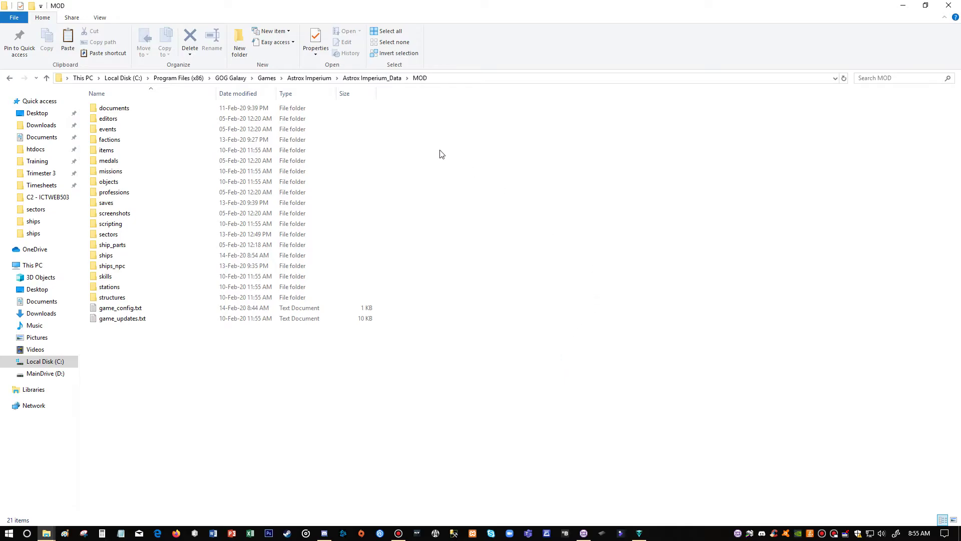
left_click(300, 78)
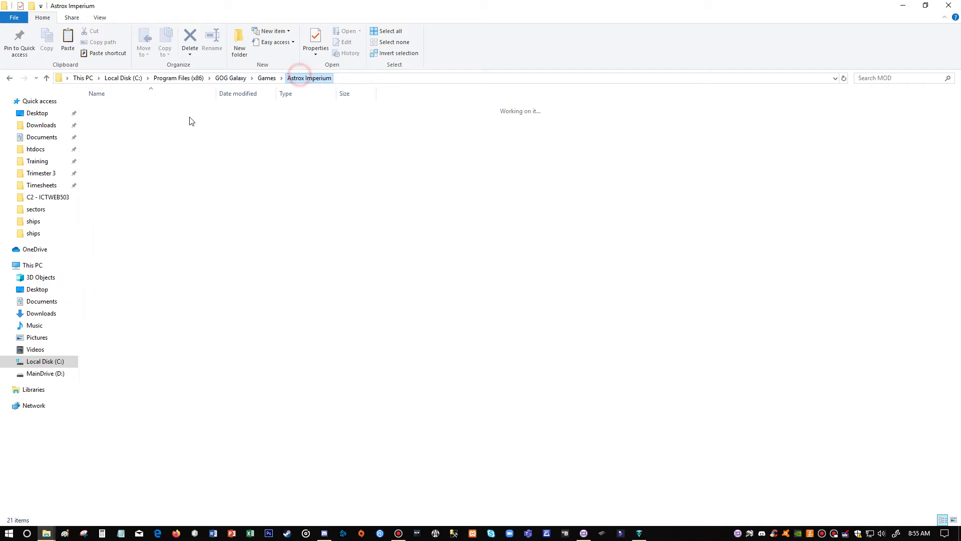
double_click(130, 112)
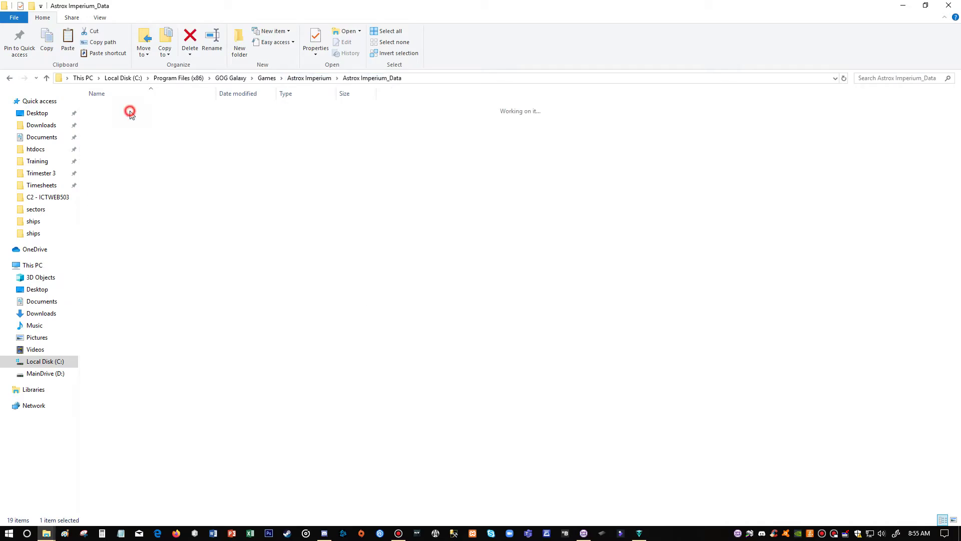
left_click(118, 120)
double_click(118, 120)
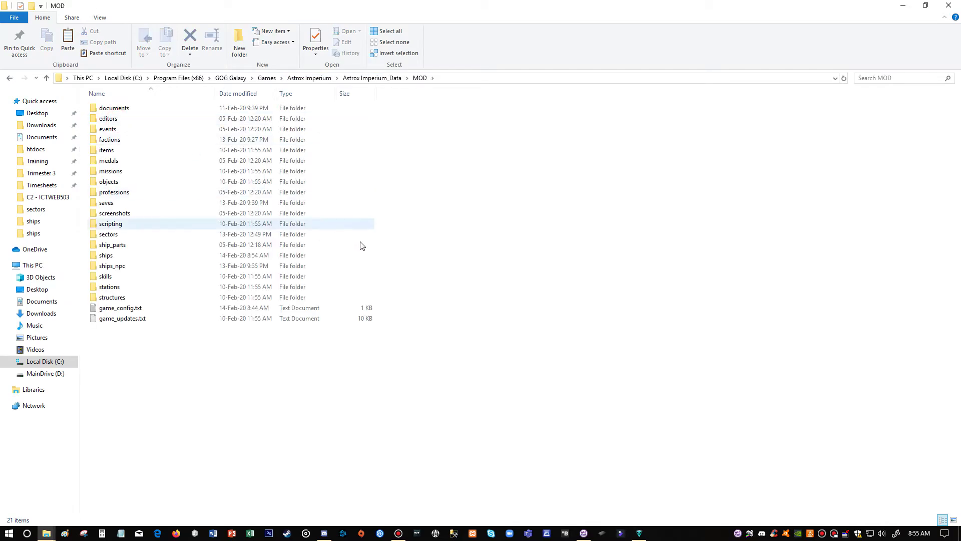
left_click_drag(562, 271, 653, 338)
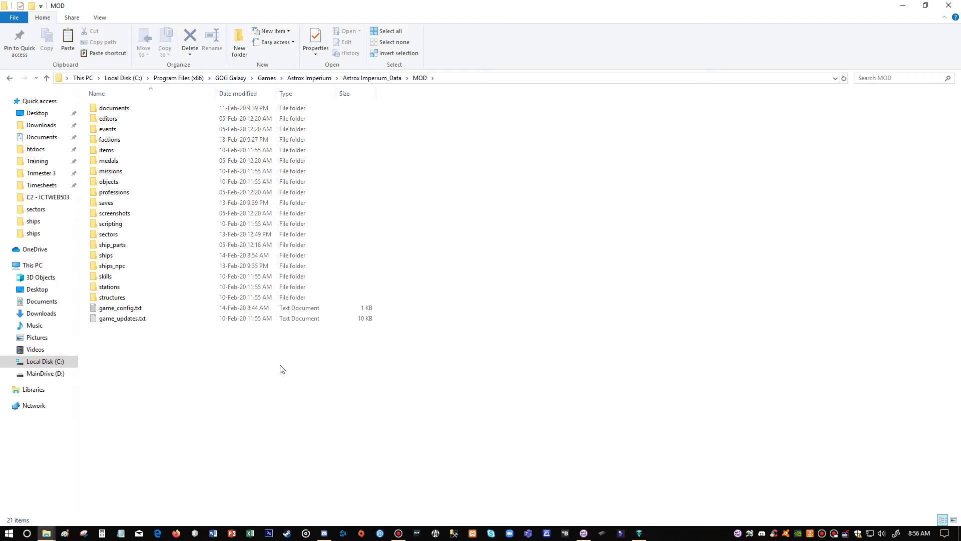
- Open the MOD ships folder and view the manufacturer logo icon_corelis.png
double_click(106, 256)
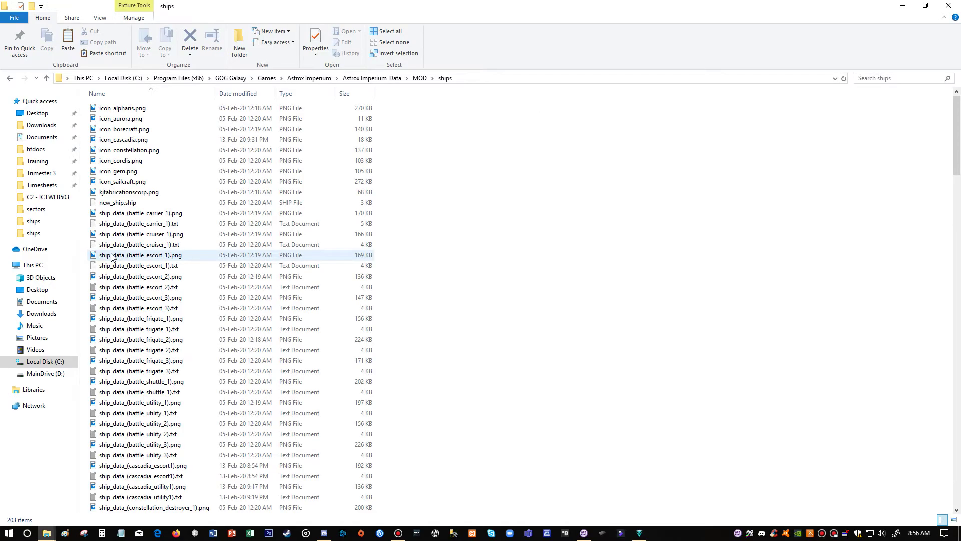
double_click(115, 161)
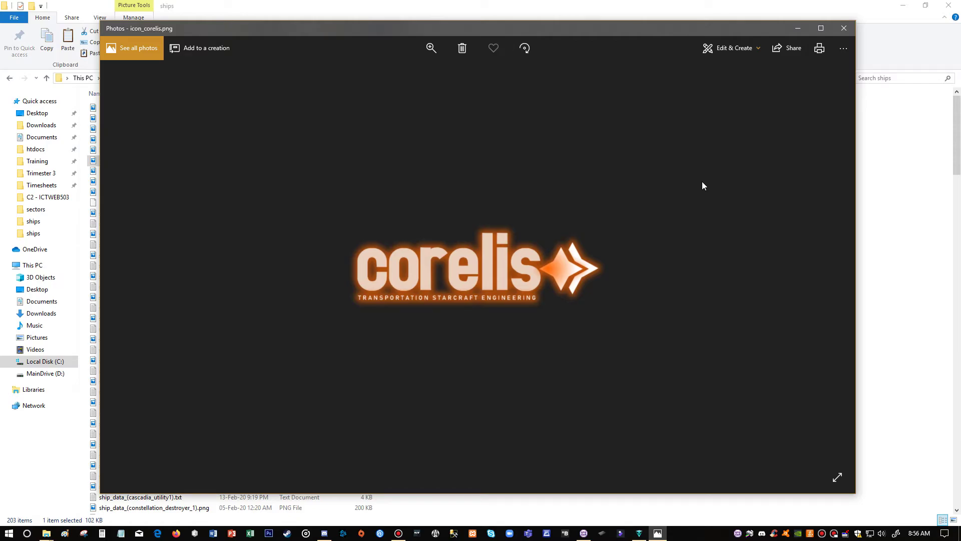
left_click(844, 29)
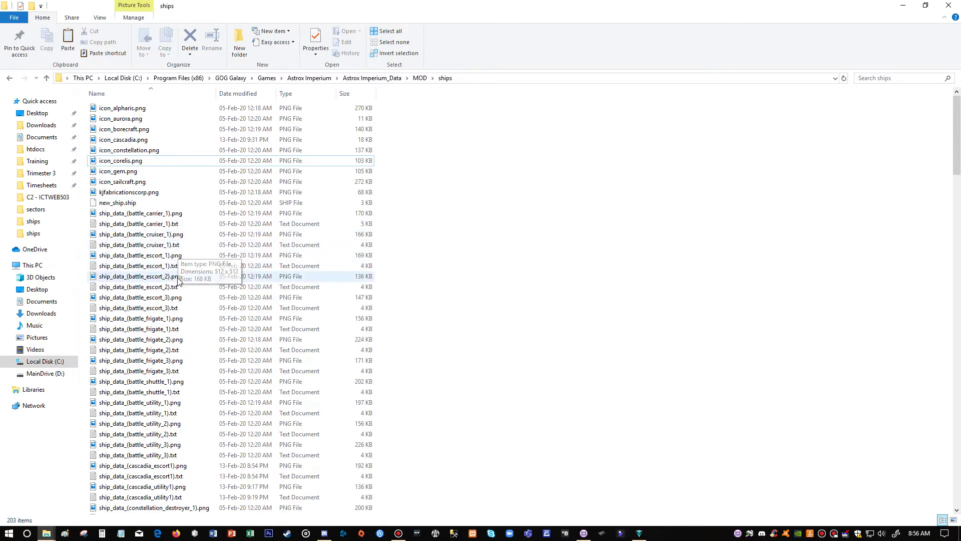
- Find the tutorialship2 files in the ships folder and view the image ship_data_(tutorialship2).png
scroll(176, 278, "down", 5)
scroll(175, 279, "down", 12)
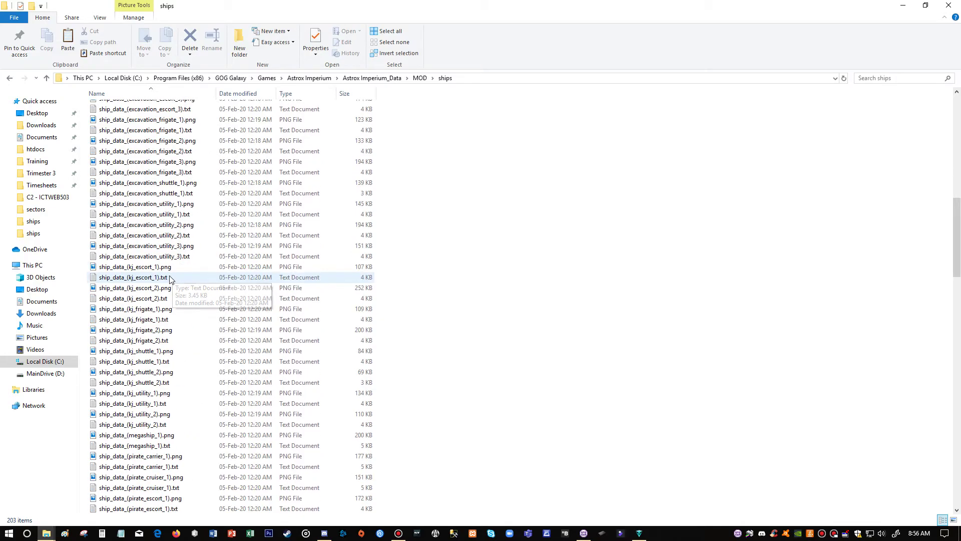
scroll(170, 279, "down", 20)
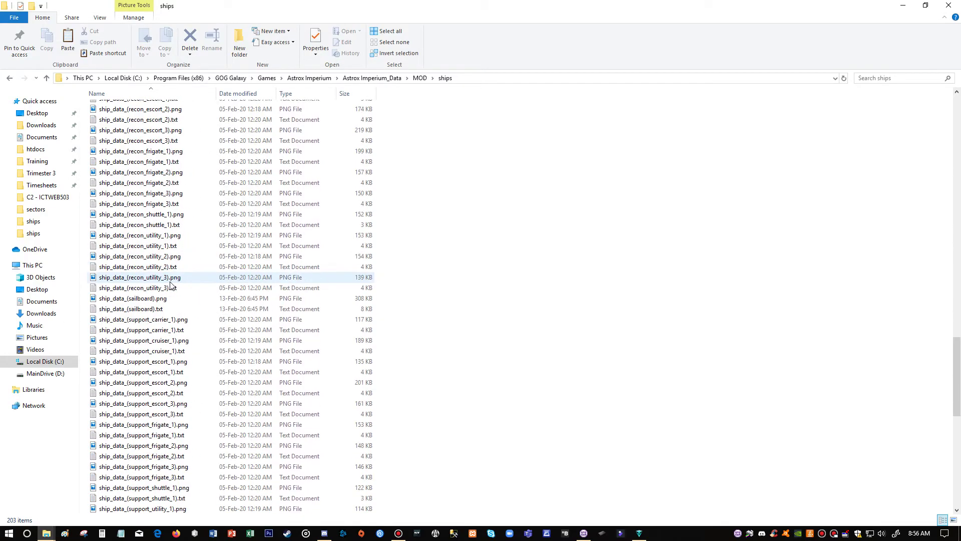
scroll(170, 286, "down", 9)
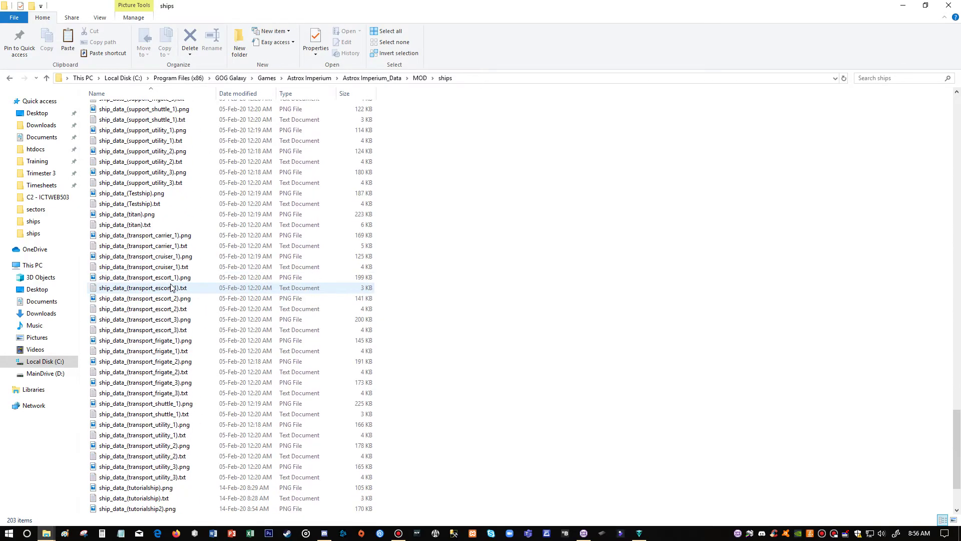
scroll(170, 287, "down", 3)
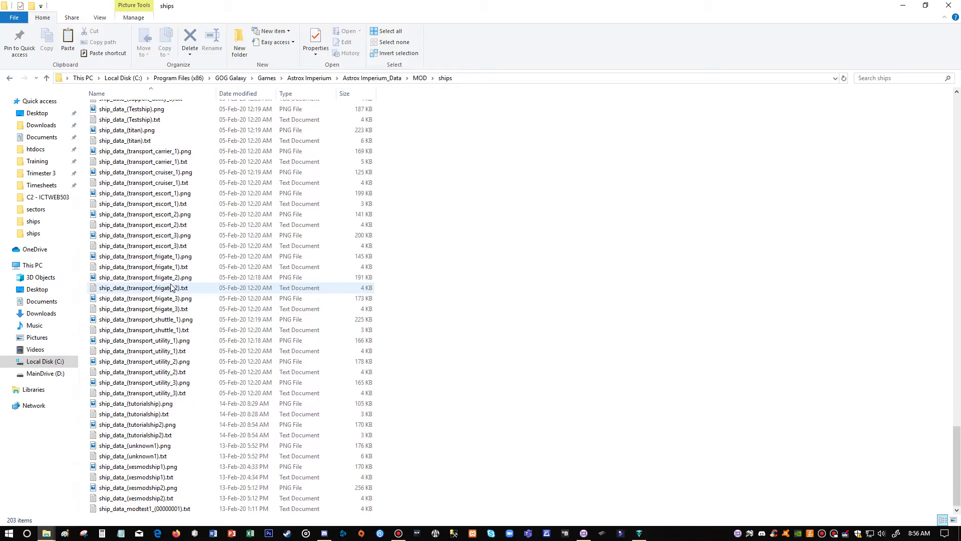
left_click(165, 425)
left_click(167, 433)
double_click(166, 425)
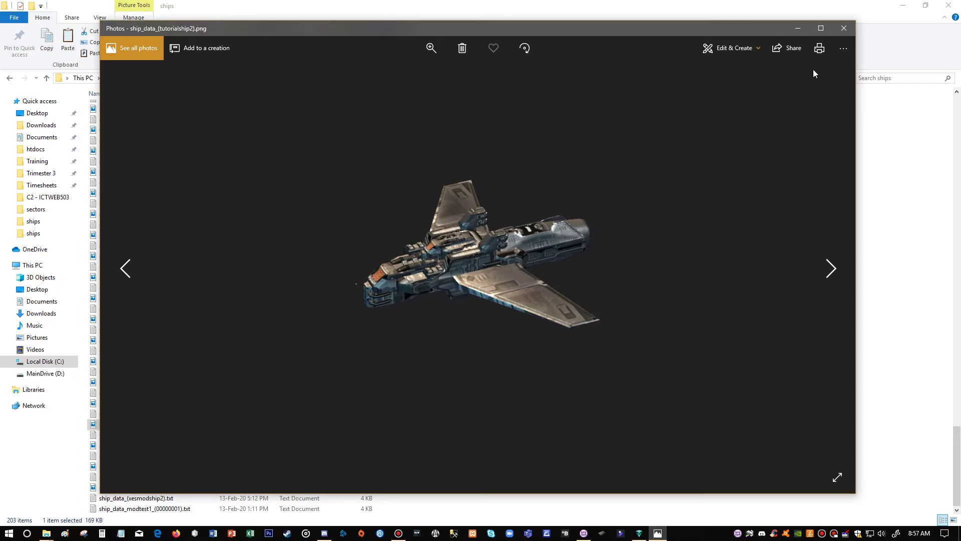
left_click(849, 29)
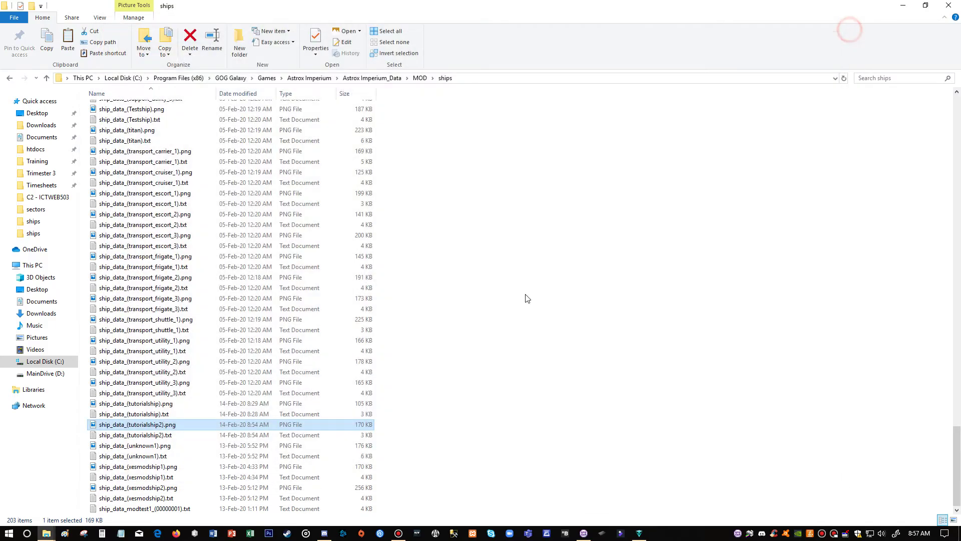
- Copy ship_data_(tutorialship2).png and ship_data_(tutorialship2).txt into the ships folder of the ShipMaker save
left_click(165, 436, "shift")
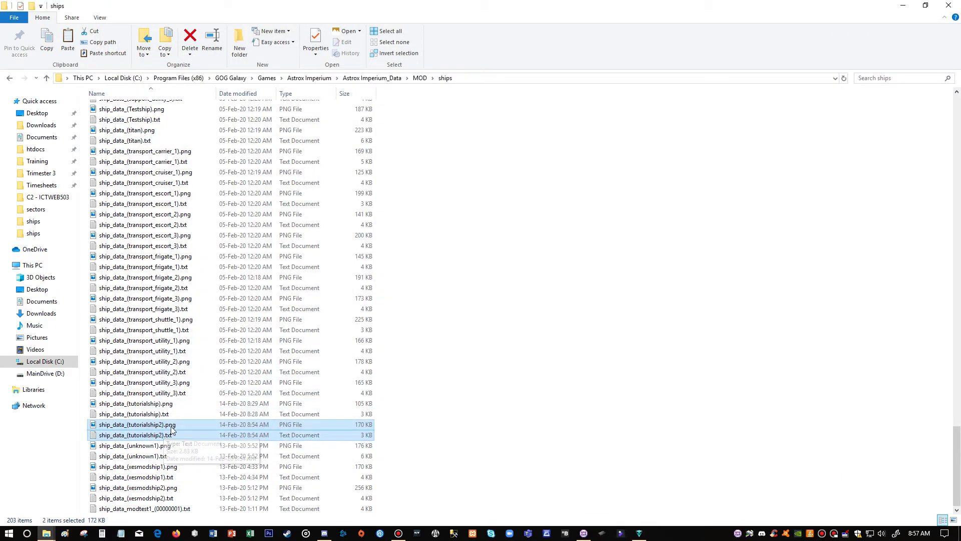
left_click(423, 78)
left_click(109, 206)
double_click(109, 207)
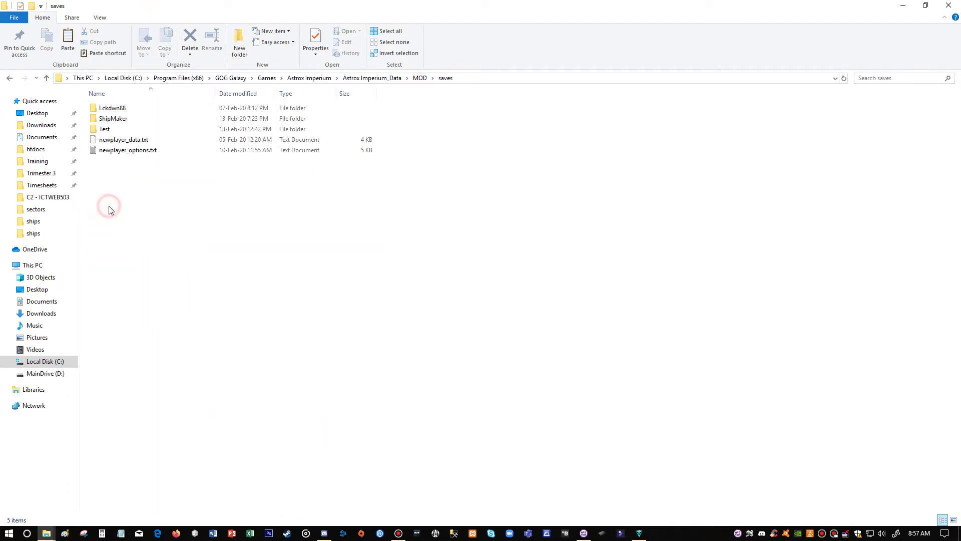
double_click(120, 122)
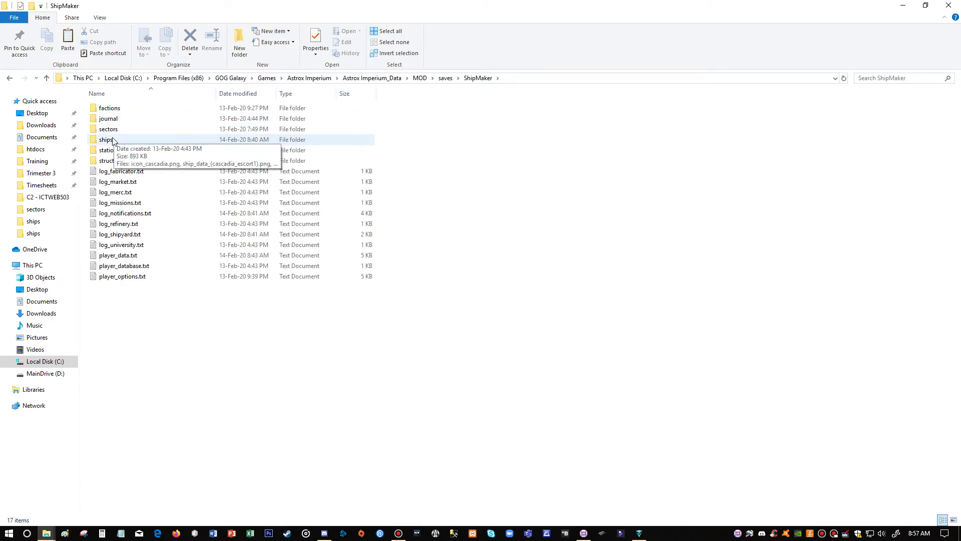
double_click(107, 140)
left_click(313, 236)
key("ctrl+v")
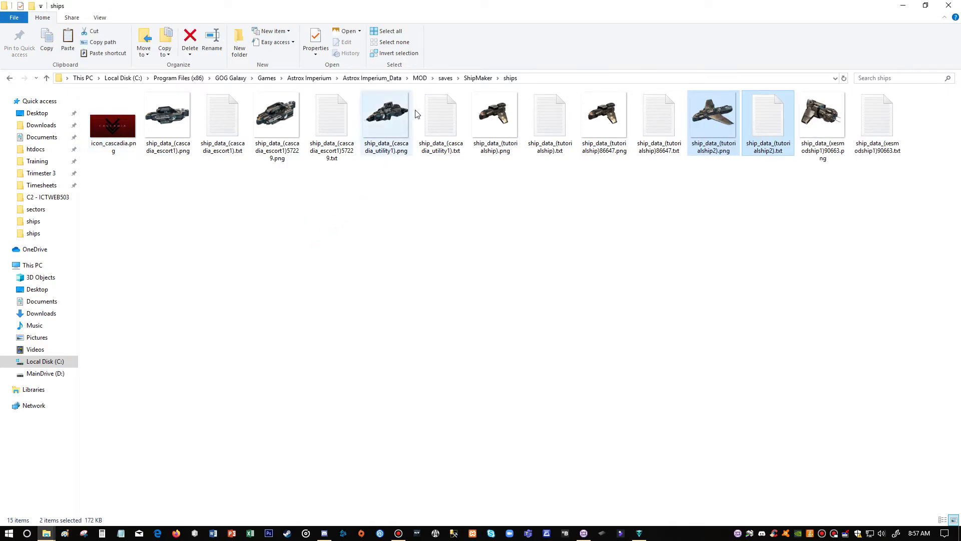
- Copy sector_0_station_0.txt from the MOD stations folder into the ShipMaker save's stations folder, replacing the existing file, and return to the ShipMaker folder
left_click(420, 78)
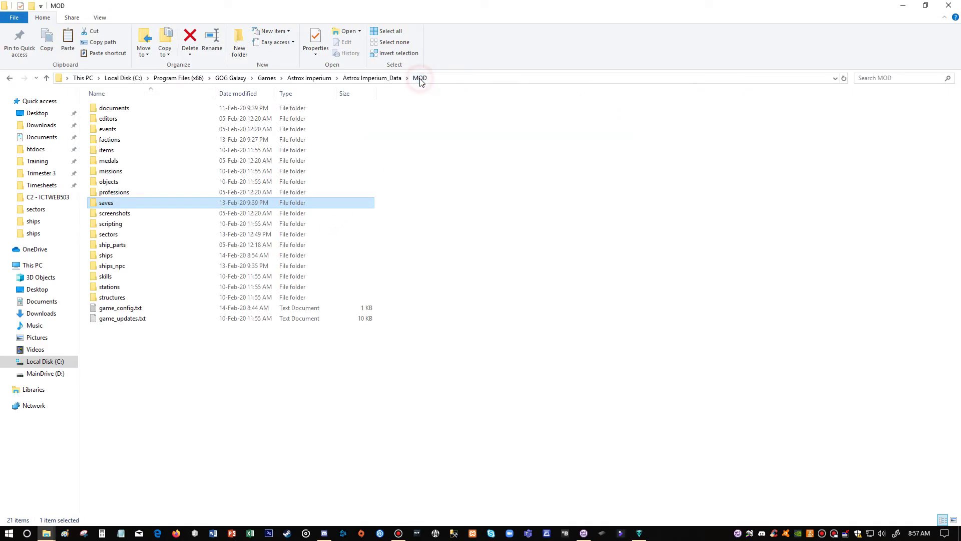
double_click(107, 287)
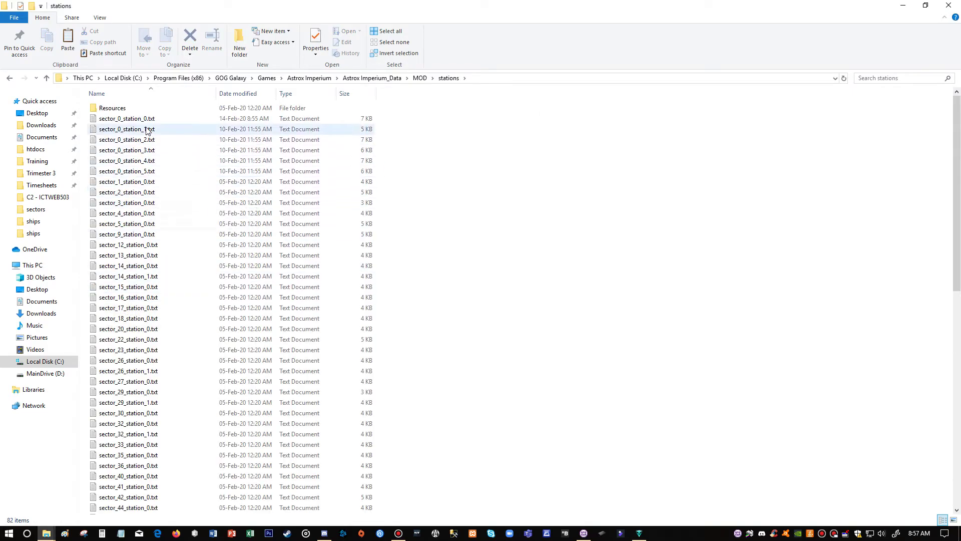
left_click(126, 121)
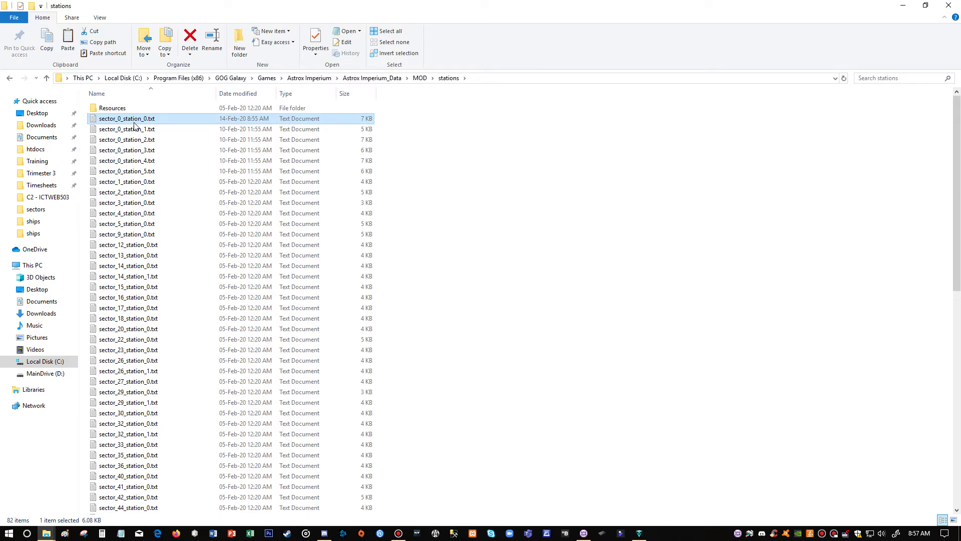
left_click(418, 78)
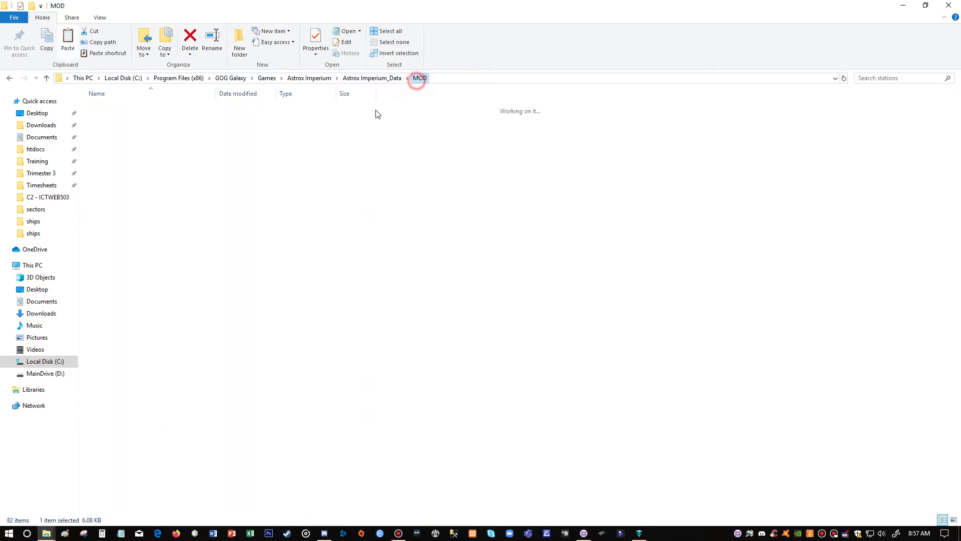
double_click(113, 205)
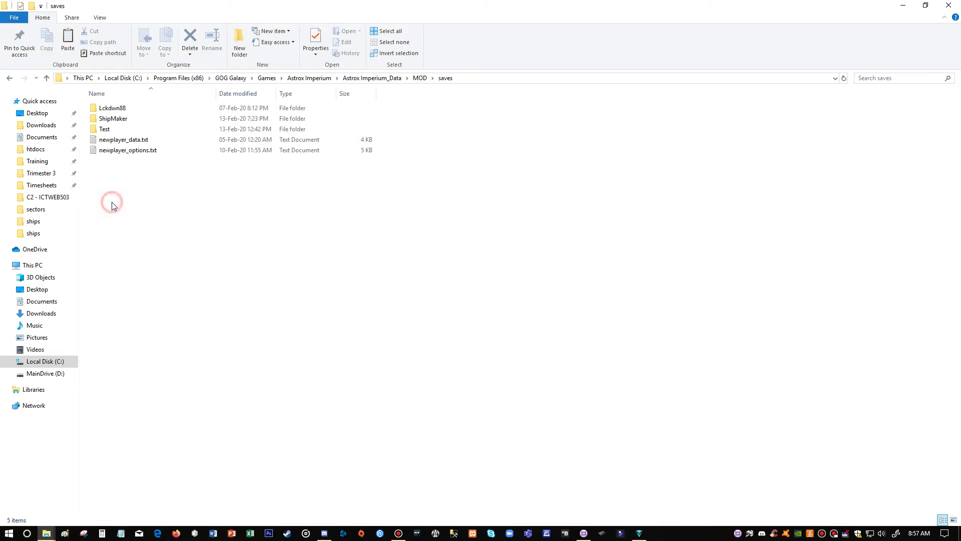
double_click(112, 119)
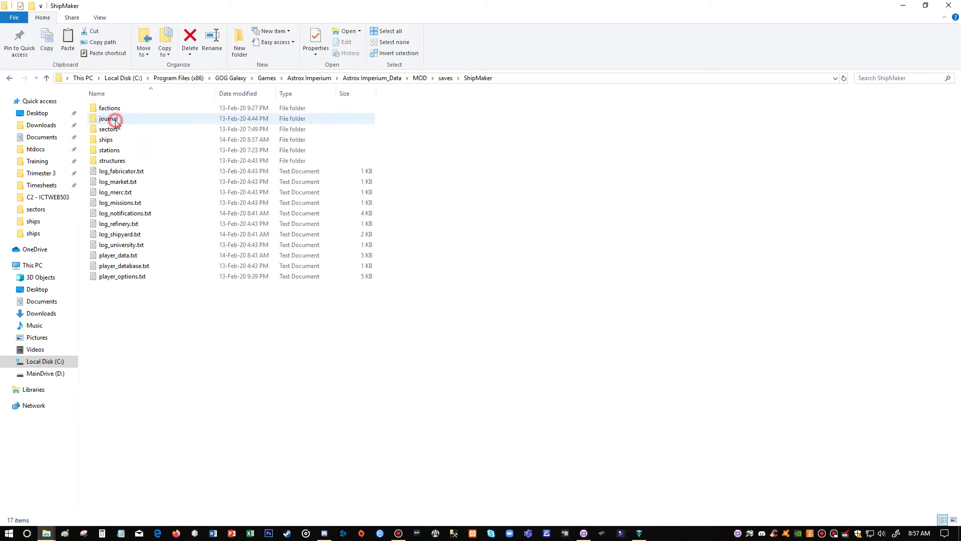
double_click(112, 153)
key("ctrl+v")
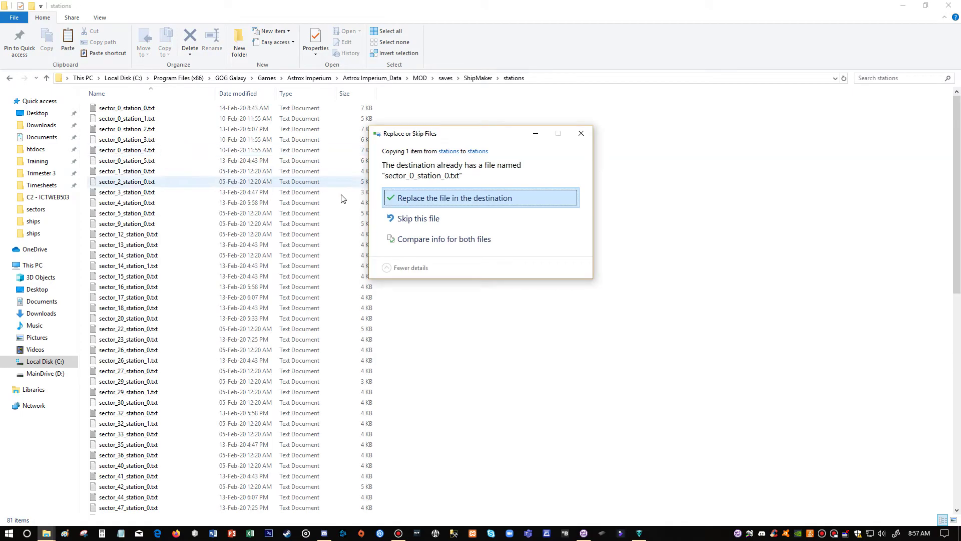
left_click(423, 199)
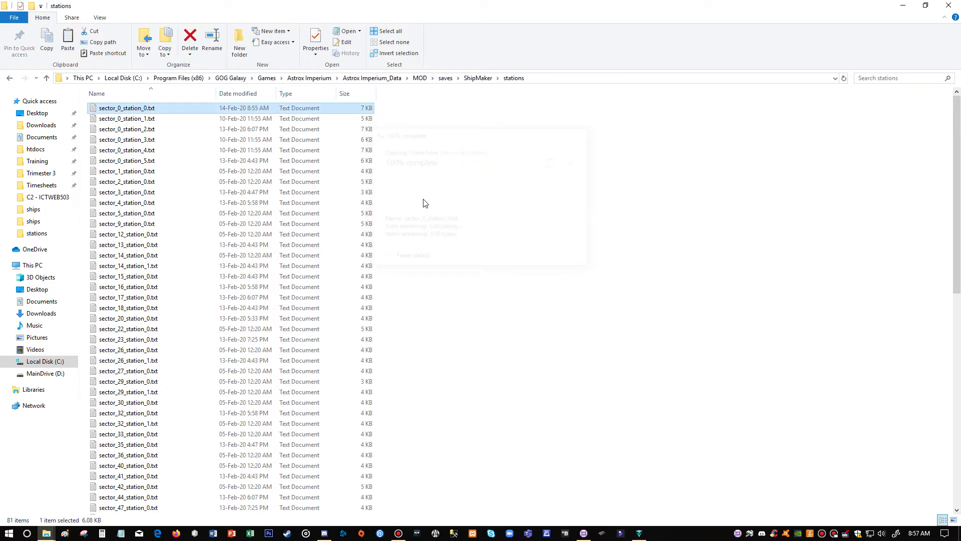
left_click(478, 78)
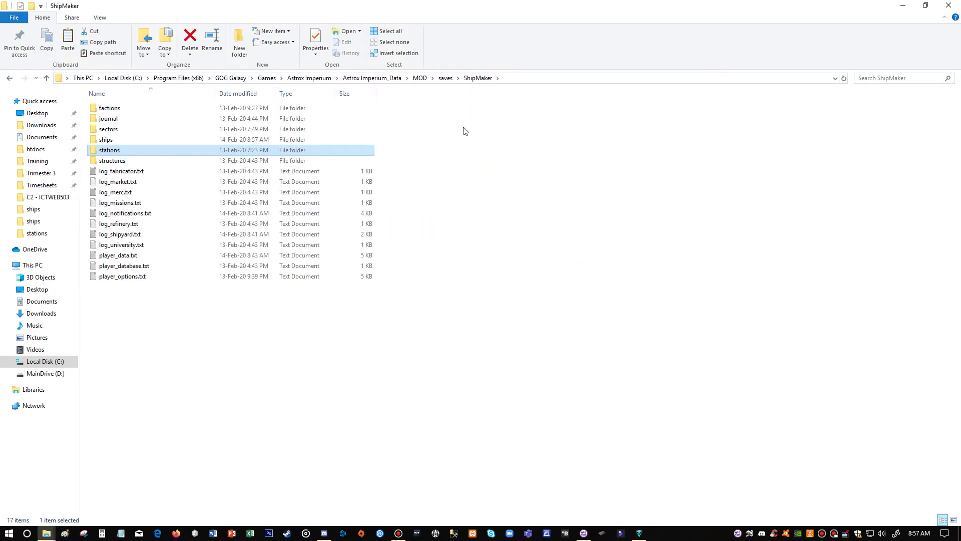
- Switch to Astrox Imperium, exit the mod tools and continue the saved game
left_click(351, 371)
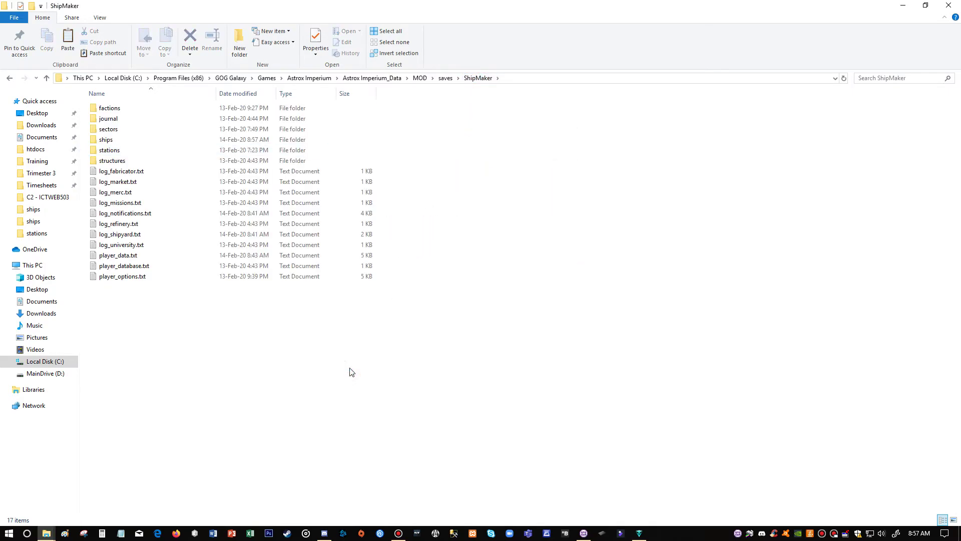
left_click(640, 534)
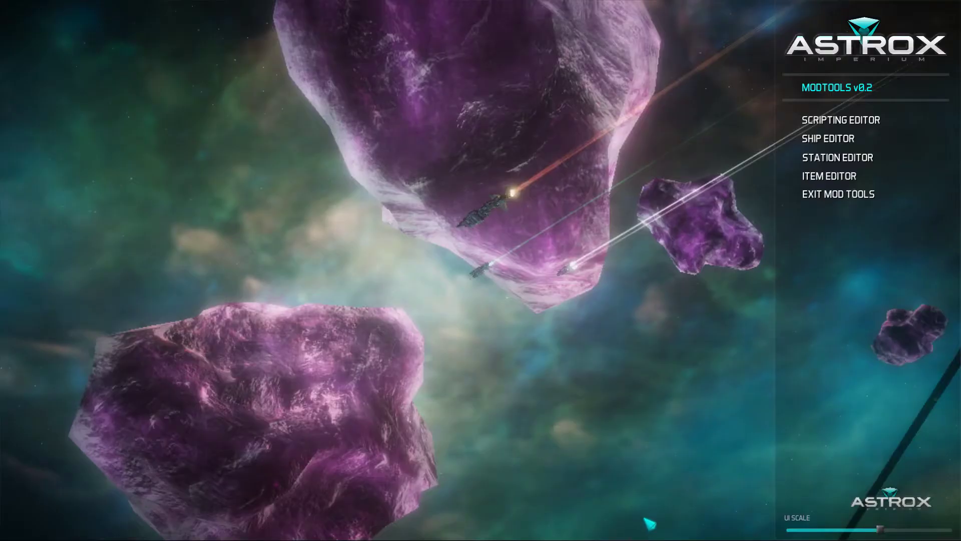
left_click(844, 200)
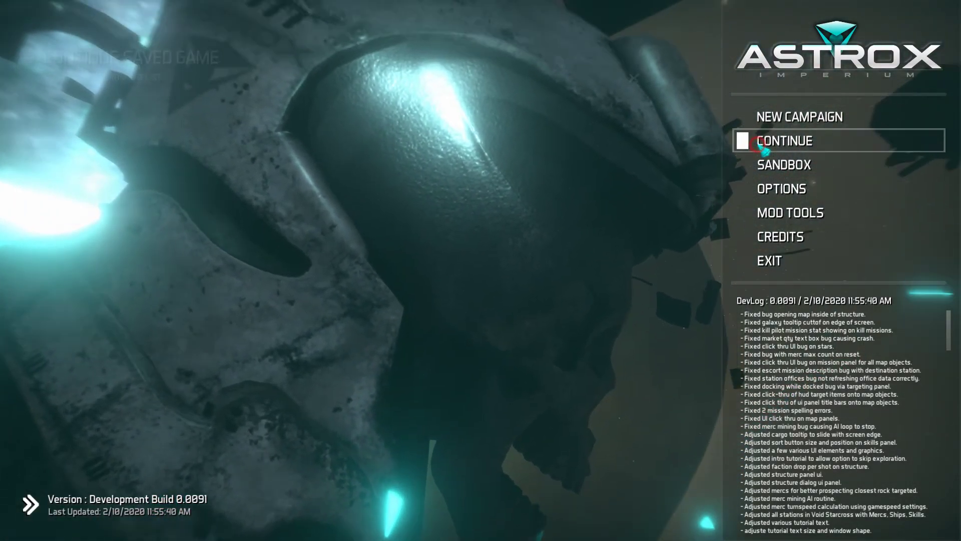
left_click(762, 144)
left_click(246, 202)
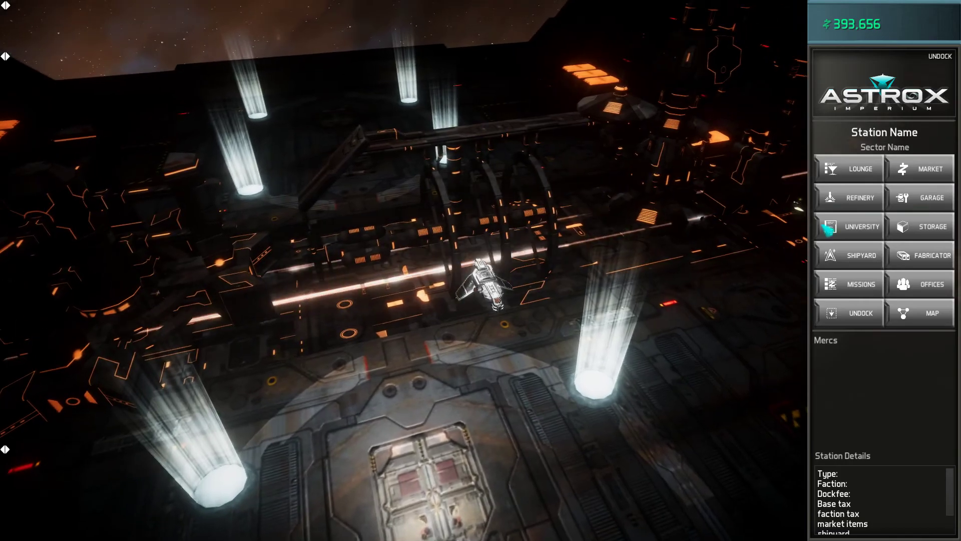
- Inspect the TutorialShip model from several angles in the station's shipyard and purchase it for 108 credits
left_click(821, 256)
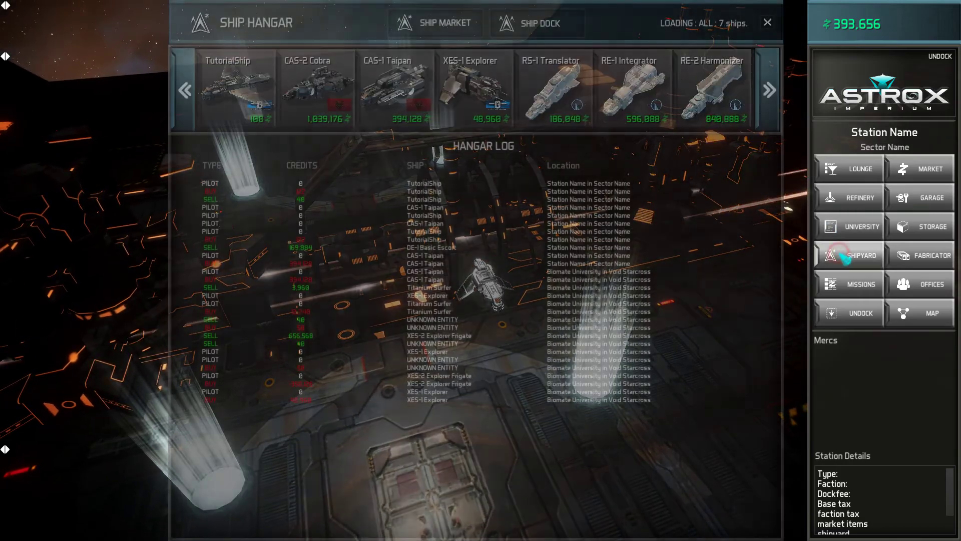
left_click(229, 103)
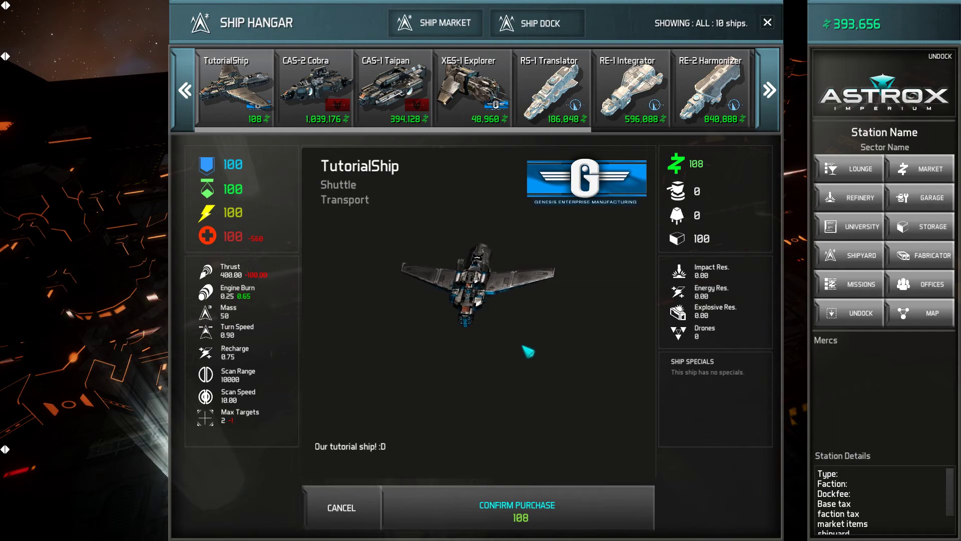
left_click_drag(523, 347, 472, 343)
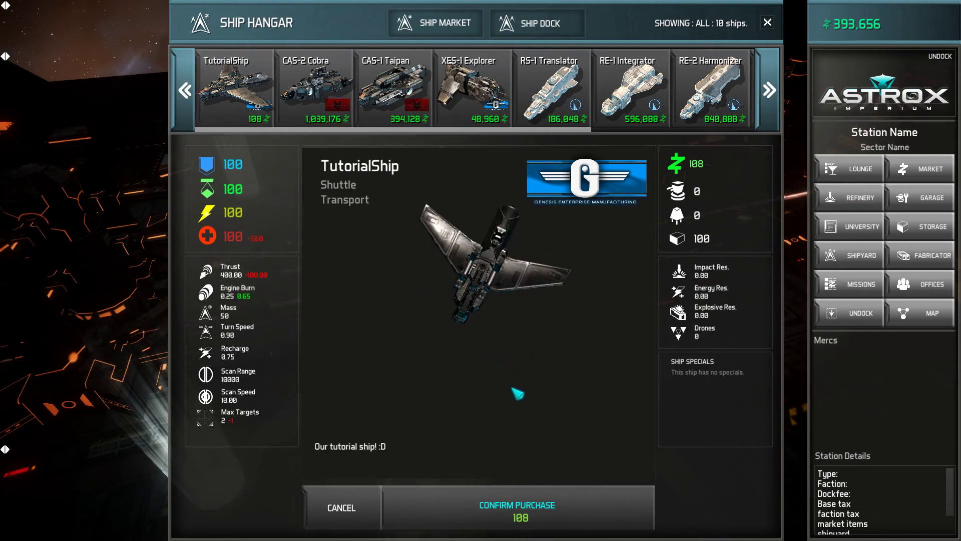
left_click_drag(448, 436, 524, 445)
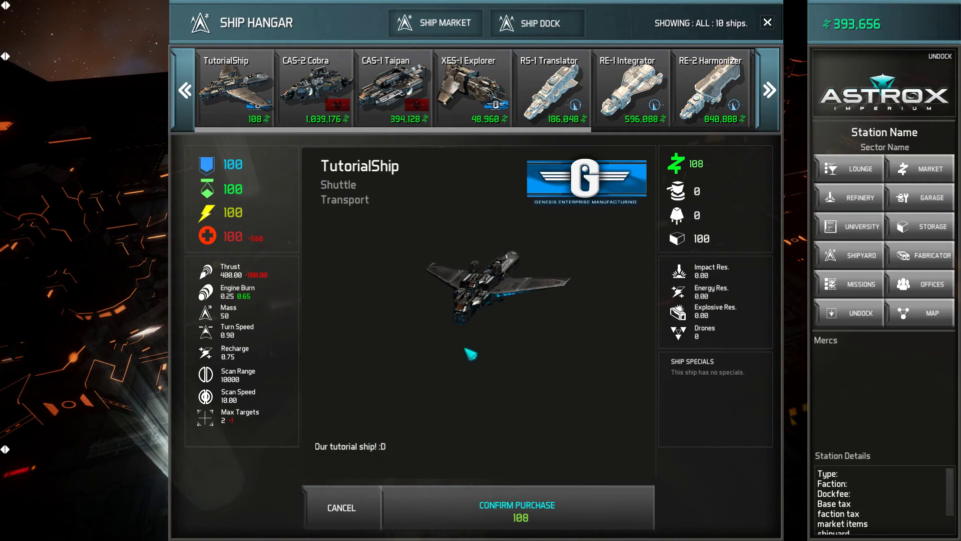
left_click(535, 524)
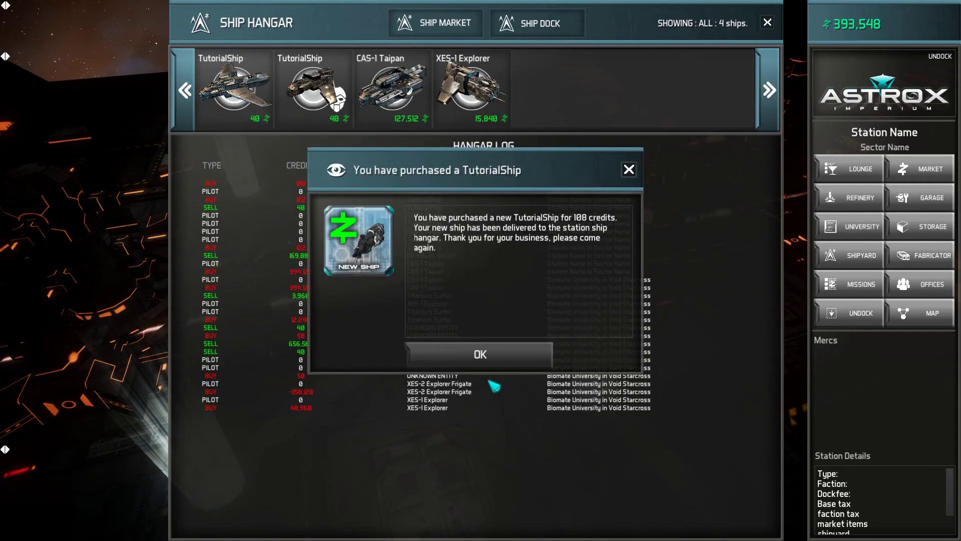
left_click(482, 358)
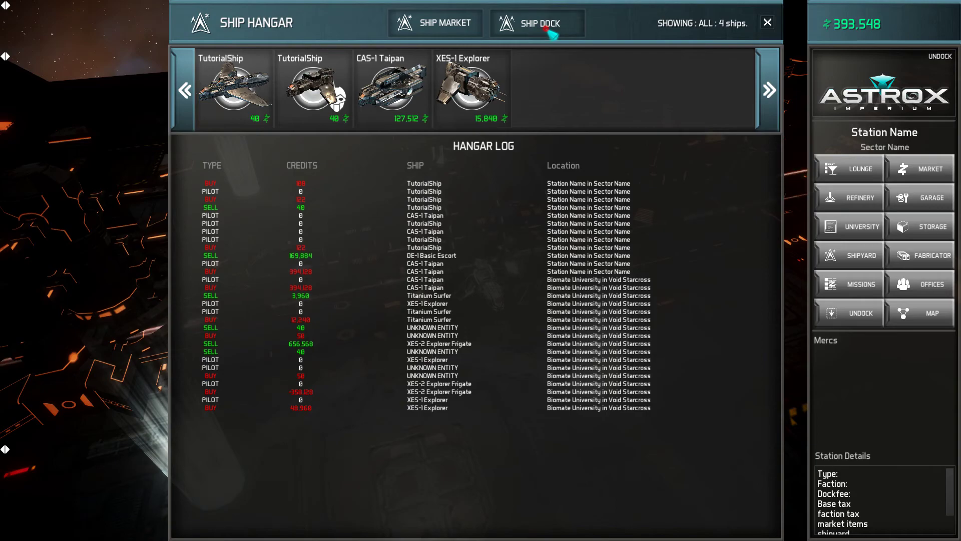
- Activate the newly bought TutorialShip, described as "Our tutorial ship! :D", from the station's ship dock
left_click(248, 90)
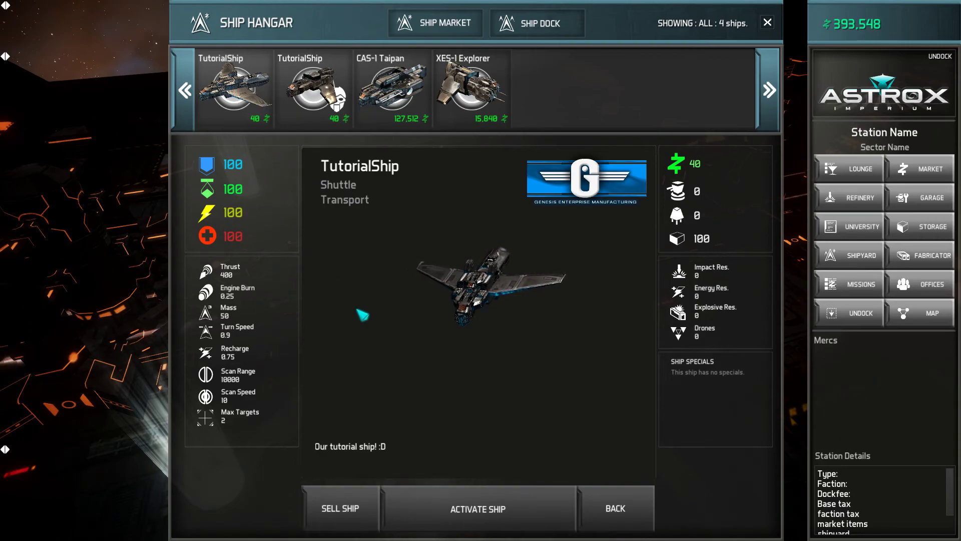
left_click(483, 523)
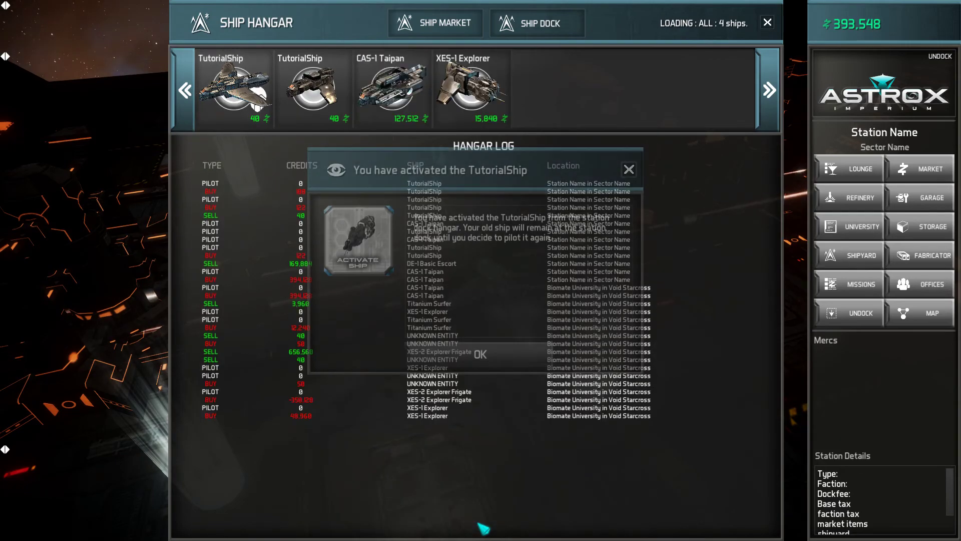
left_click(485, 363)
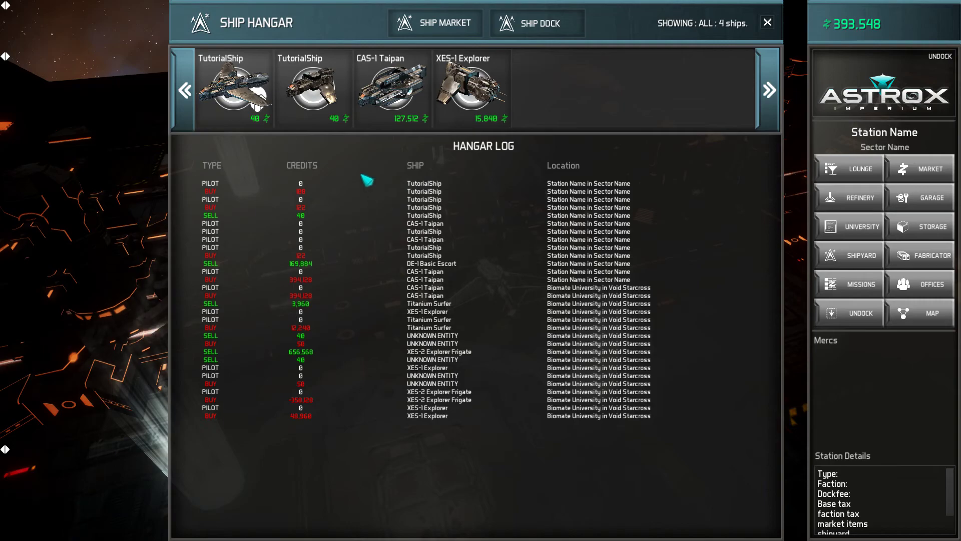
- Sell the old TutorialShip described as "A basic low level mining ship." for 40 credits
left_click(327, 101)
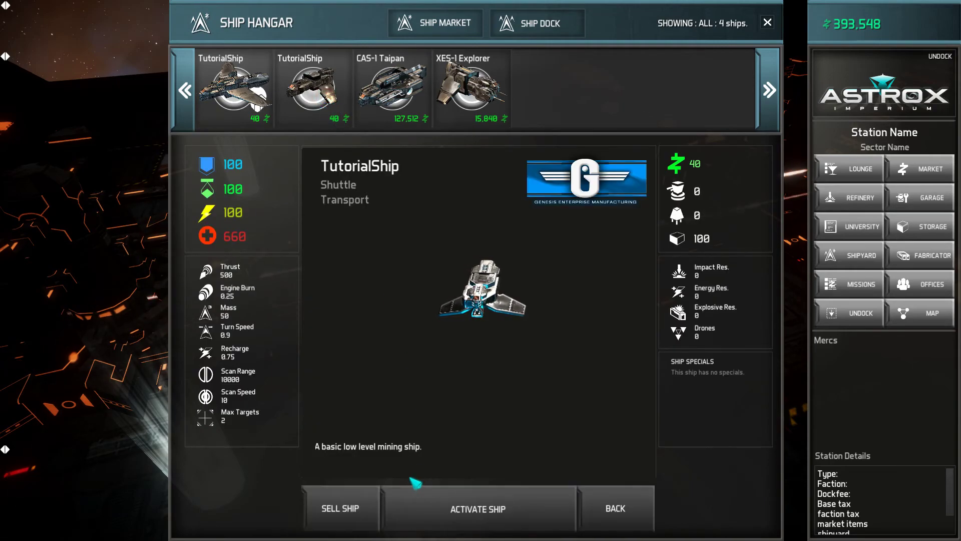
left_click(353, 516)
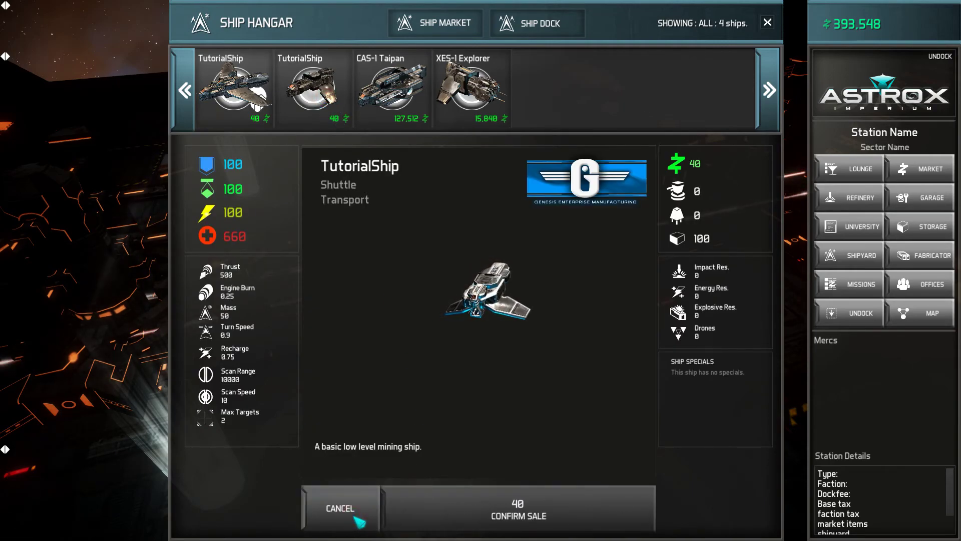
left_click(475, 510)
left_click(479, 352)
- Compare the model and stats of the active TutorialShip with those of the CAS-1 Taipan in the ship dock
left_click(255, 125)
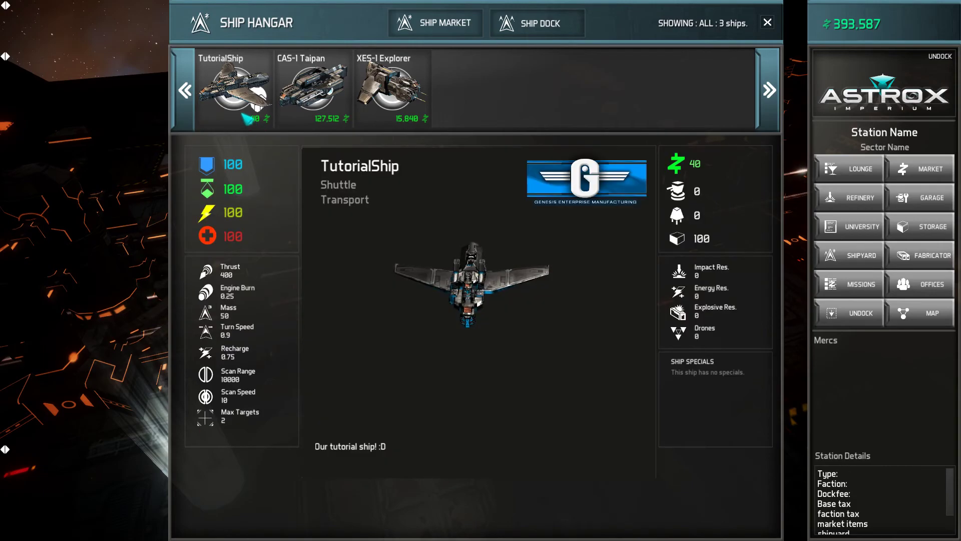
left_click(316, 102)
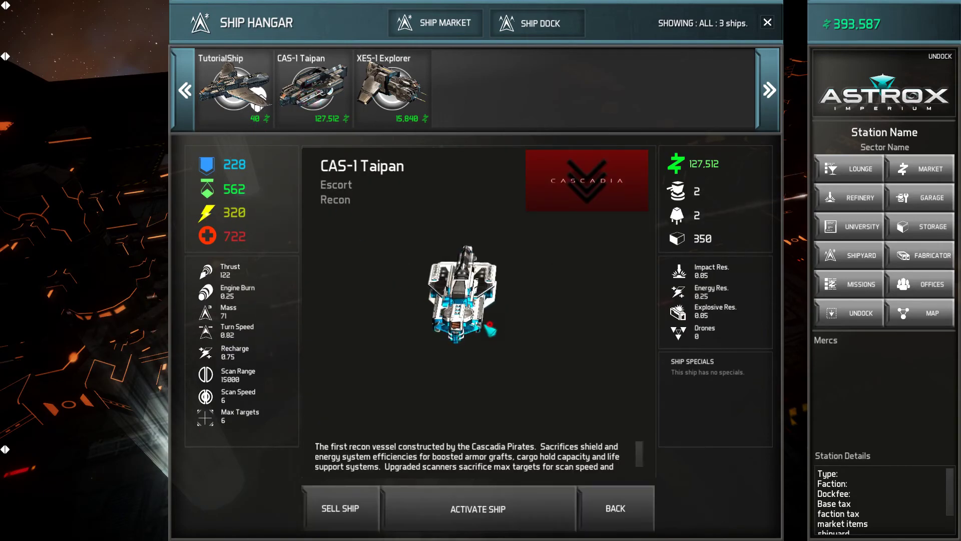
left_click(242, 99)
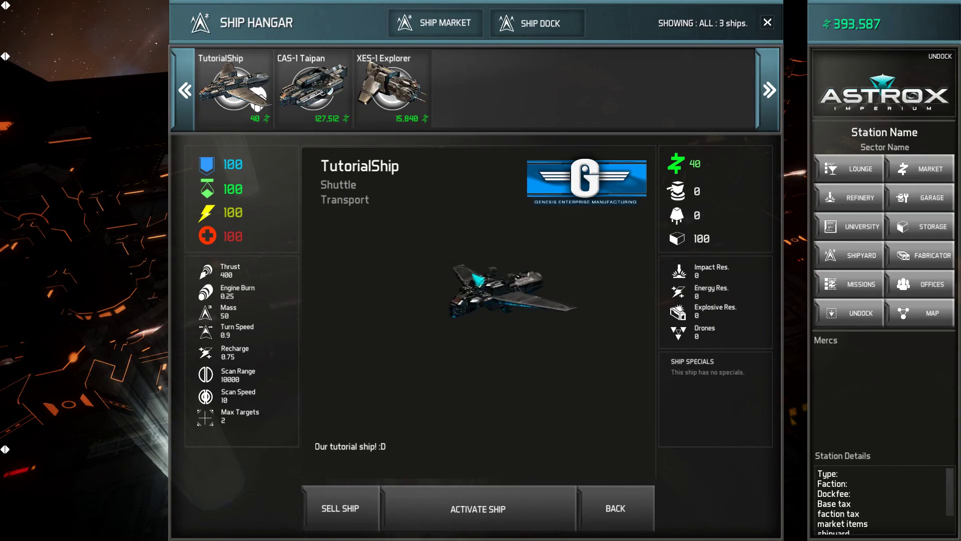
- Undock the TutorialShip, engage the autopilot toward the Public Energy Generator and show the ship stats
left_click(841, 315)
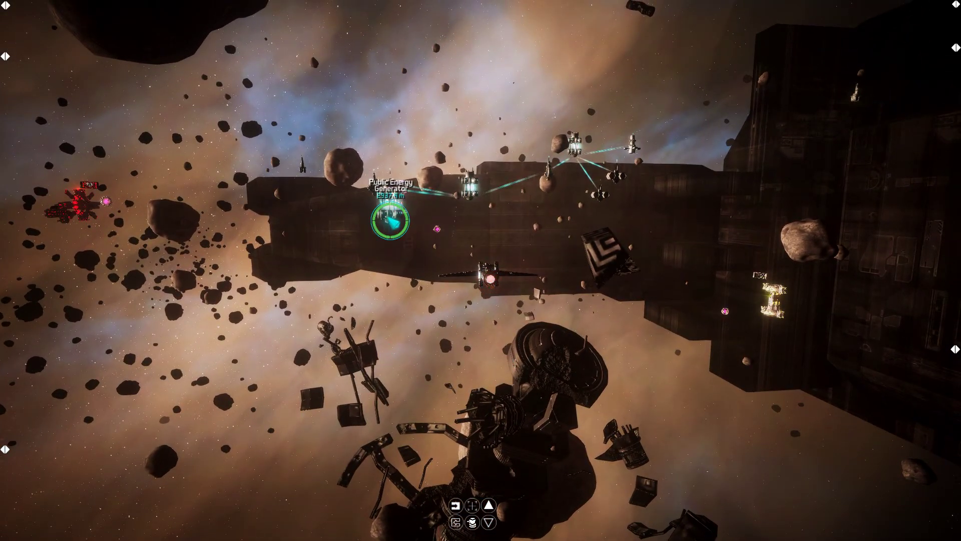
double_click(390, 218)
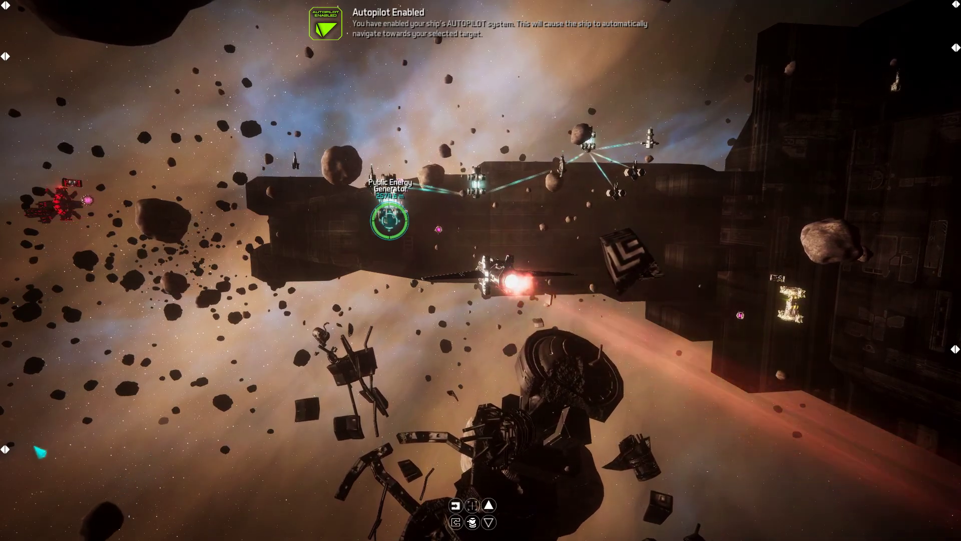
left_click(5, 449)
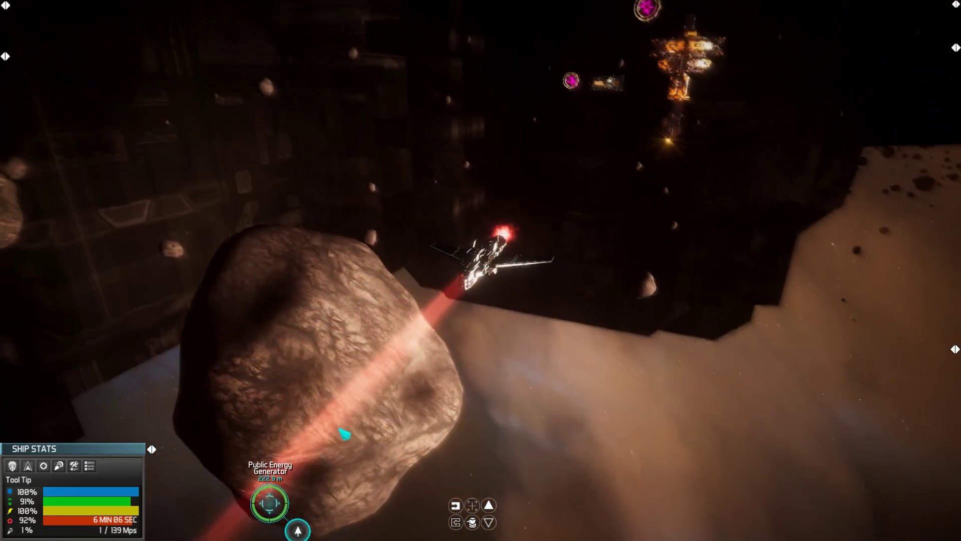
right_click_drag(339, 429, 422, 413)
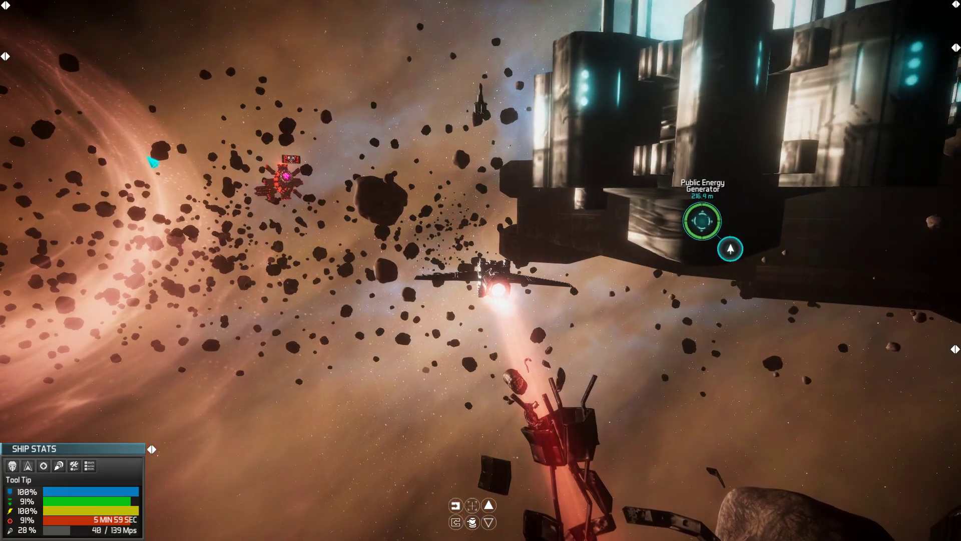
- Enter the cockpit view and fly the ship manually toward Biomate University
scroll(496, 283, "up", 5)
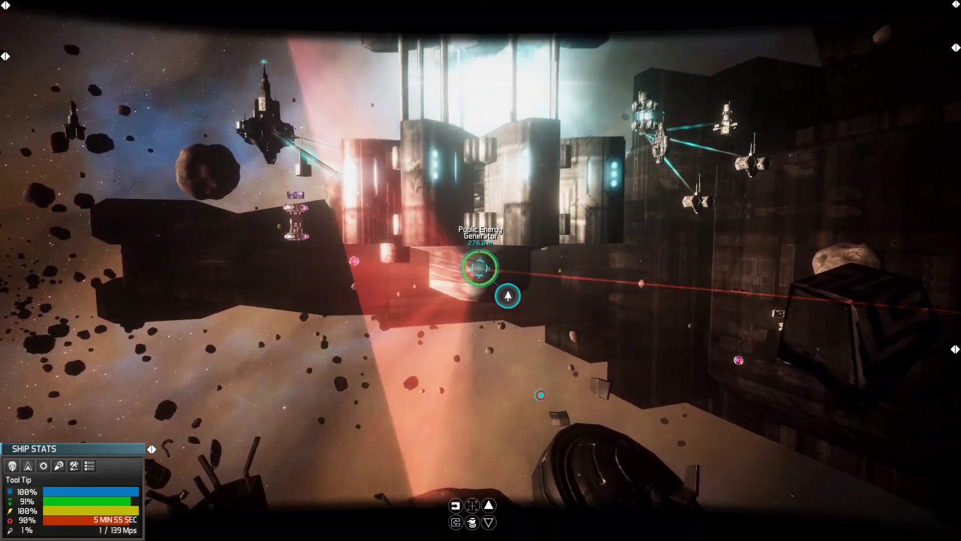
key("w")
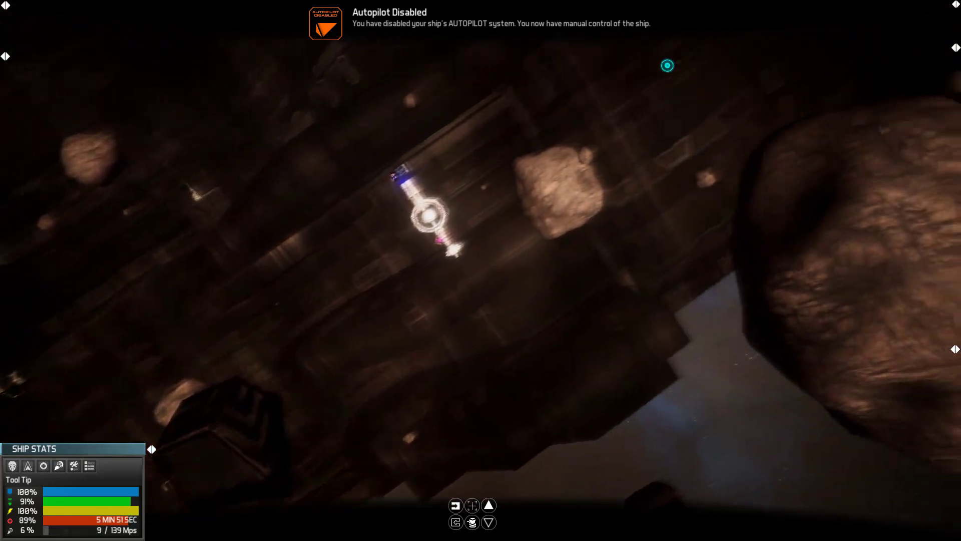
key("w")
key("w")
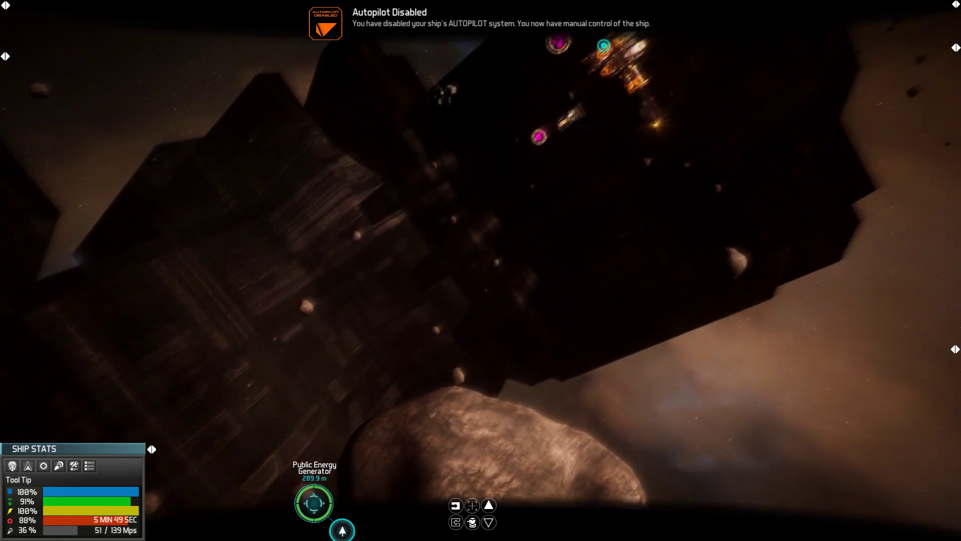
key("w")
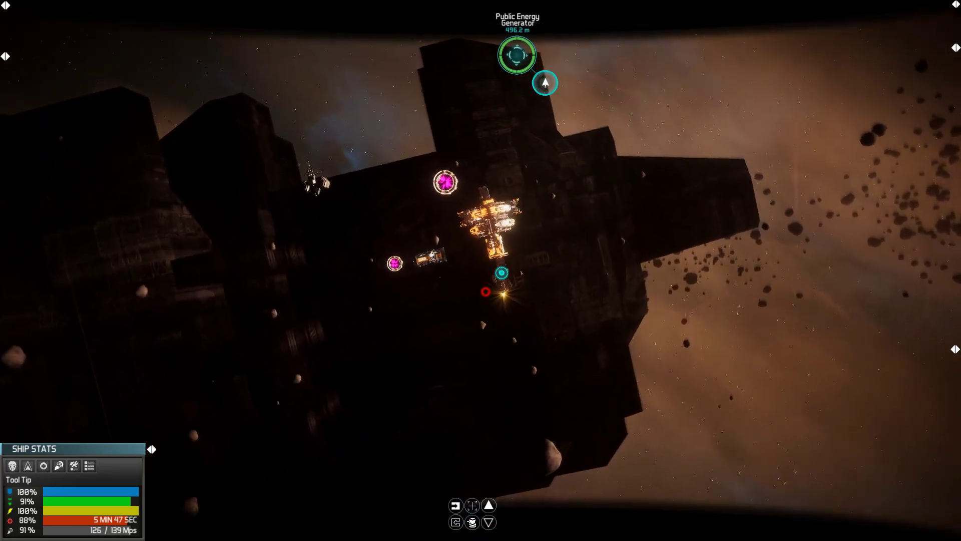
key("w")
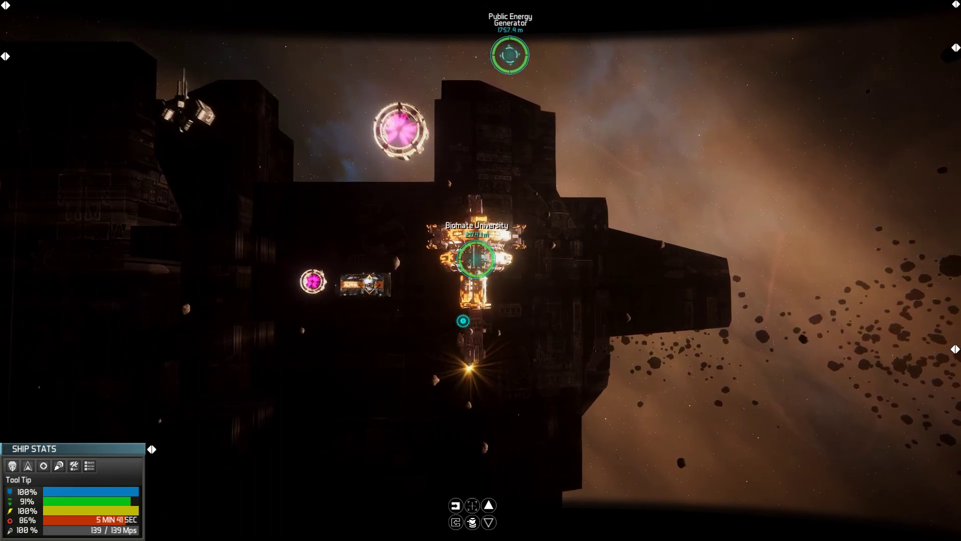
- Return to the external ship view and engage the autopilot toward Biomate University
key("c")
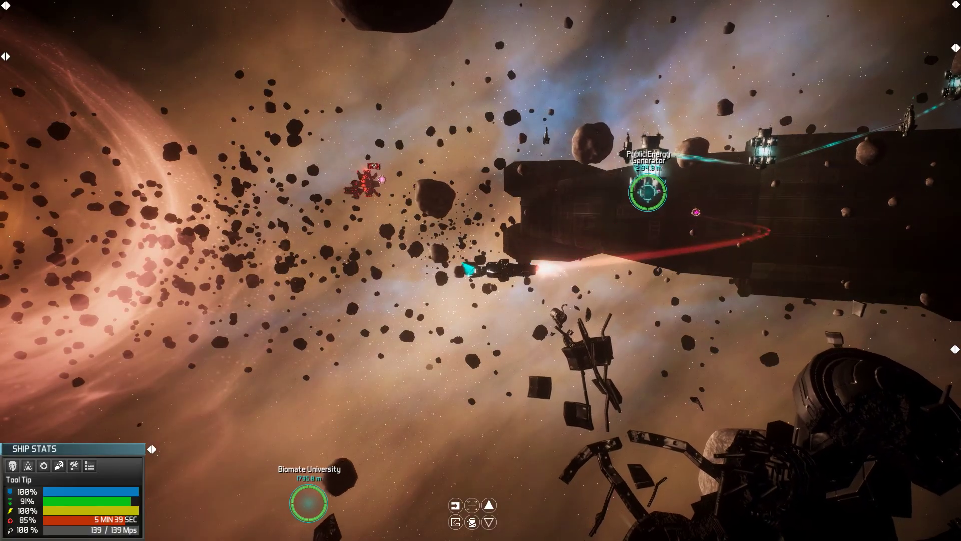
right_click_drag(509, 398, 557, 282)
double_click(505, 221)
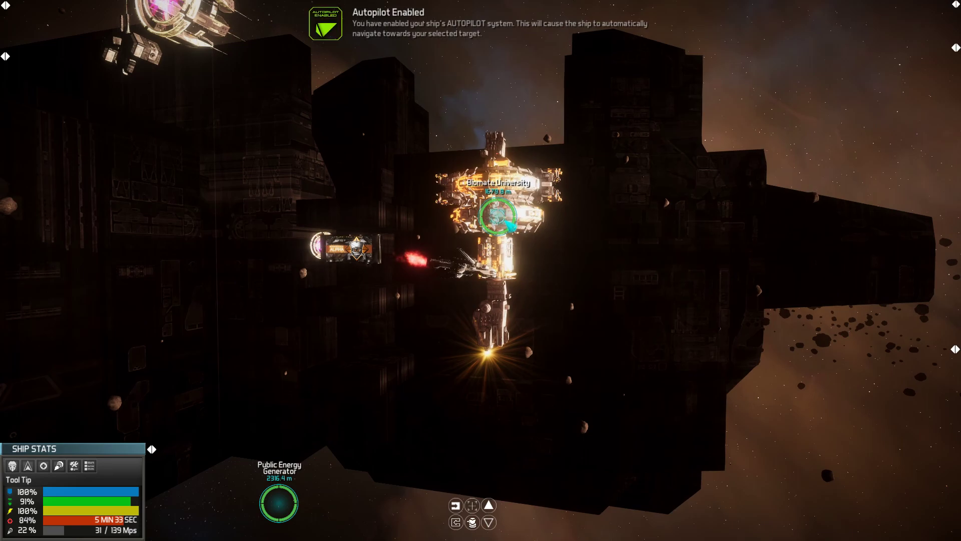